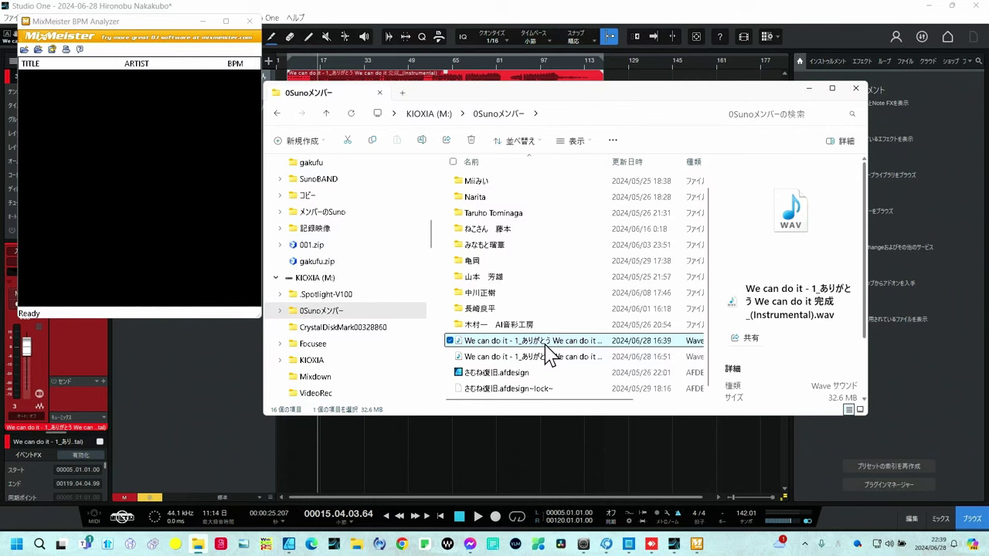
Analyze the tempo of the instrumental WAV file from the 0Sunoメンバー folder in MixMeister BPM Analyzer and close the analyzer.
drag(546, 347, 195, 152)
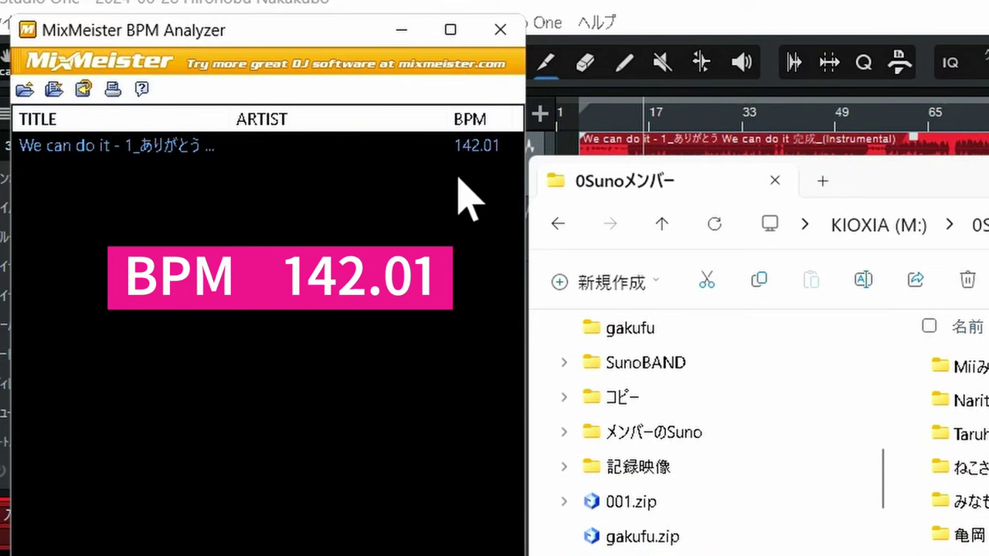
click(495, 41)
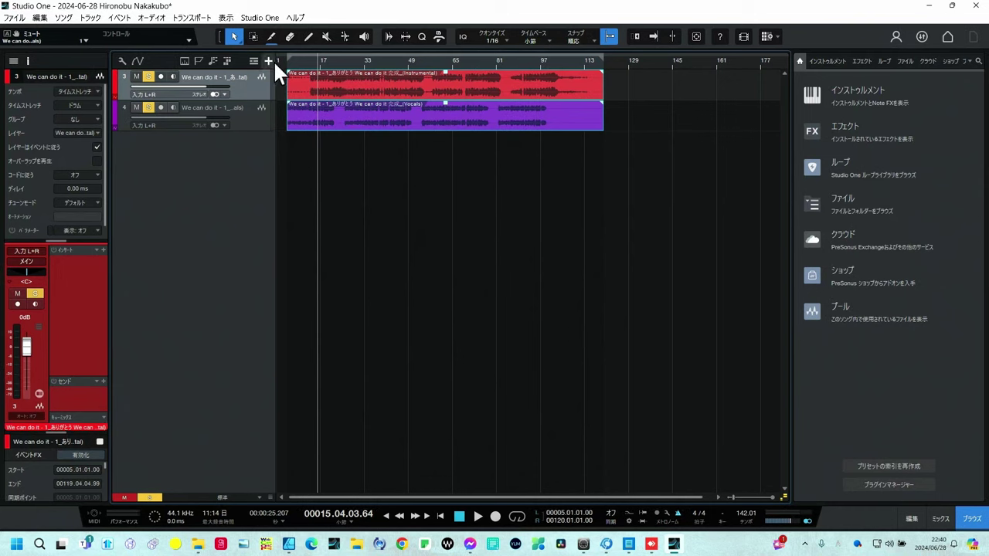
Set the instrumental track's tempo mode to 追従しない in the track inspector.
drag(279, 60, 291, 89)
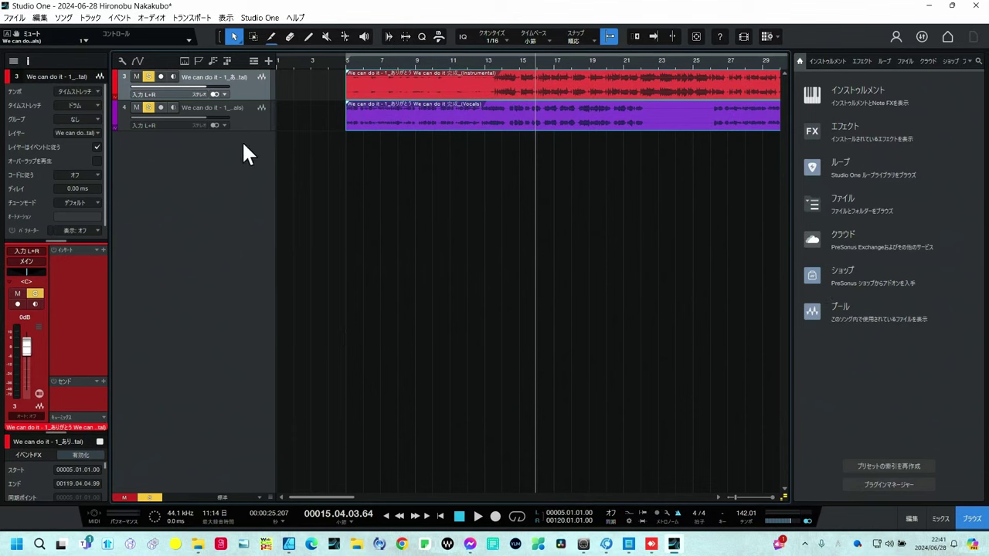
click(27, 60)
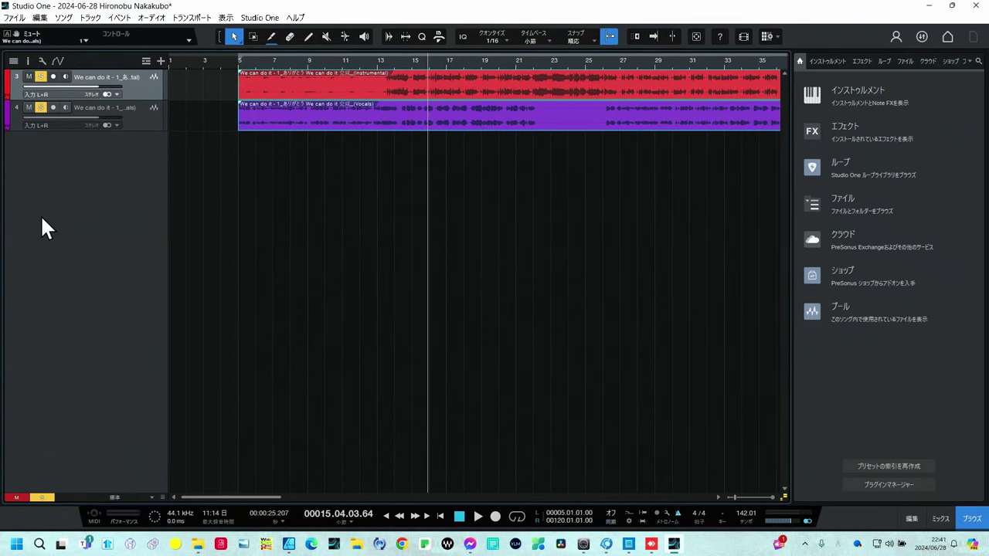
click(26, 62)
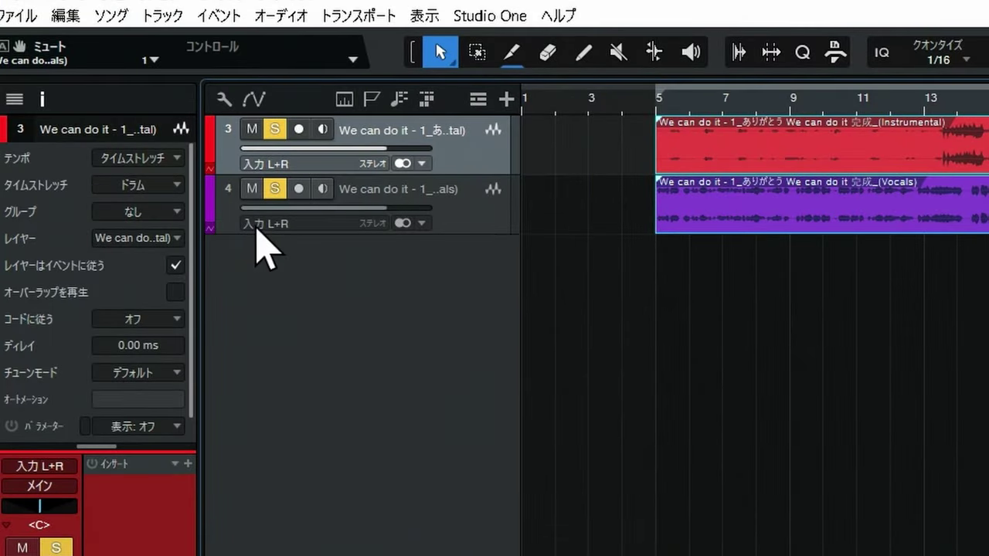
click(140, 161)
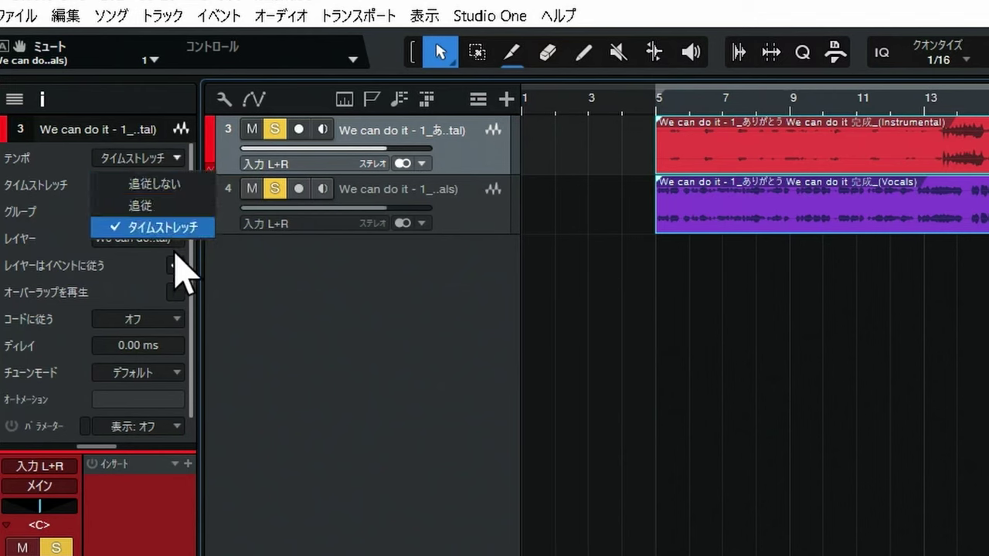
click(158, 184)
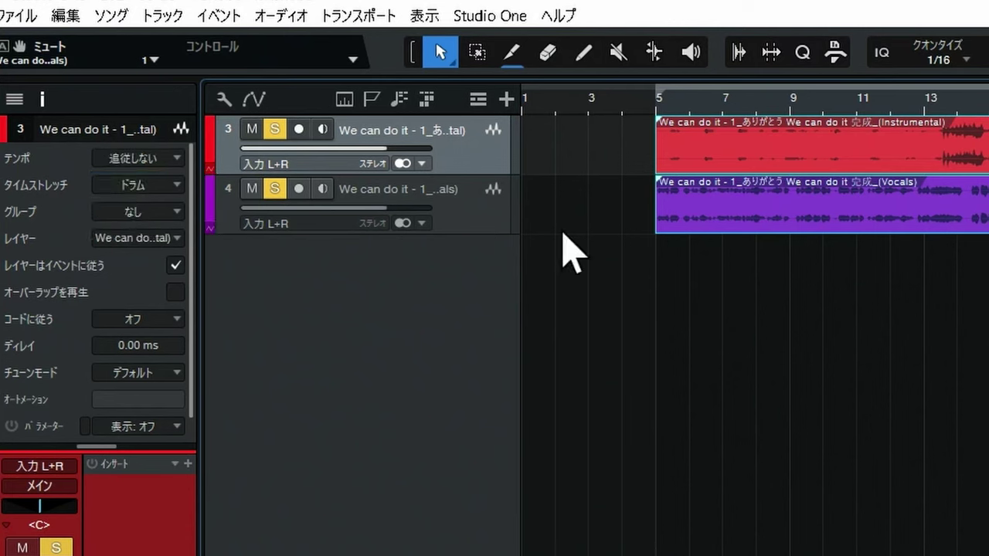
Set the vocals track's tempo mode to 追従しない.
click(462, 219)
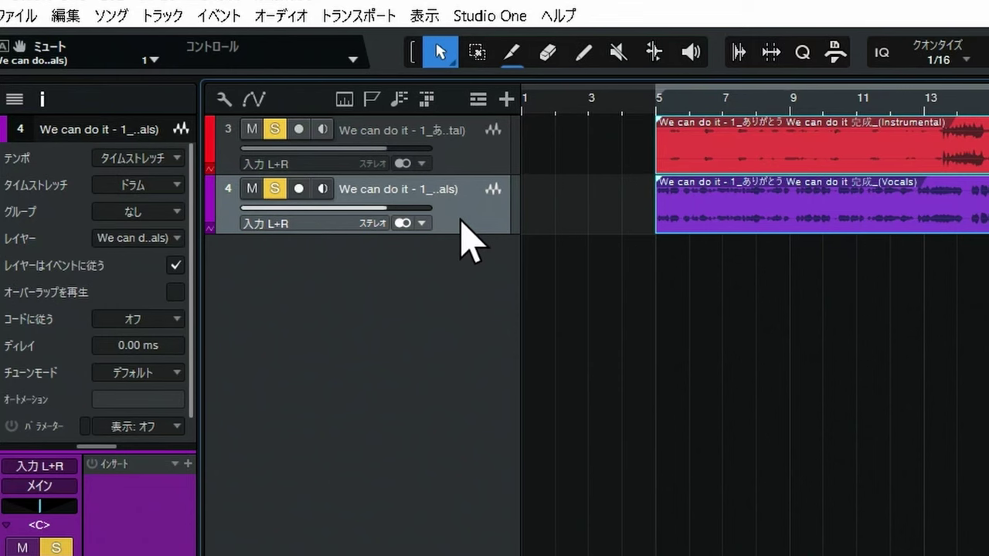
click(175, 158)
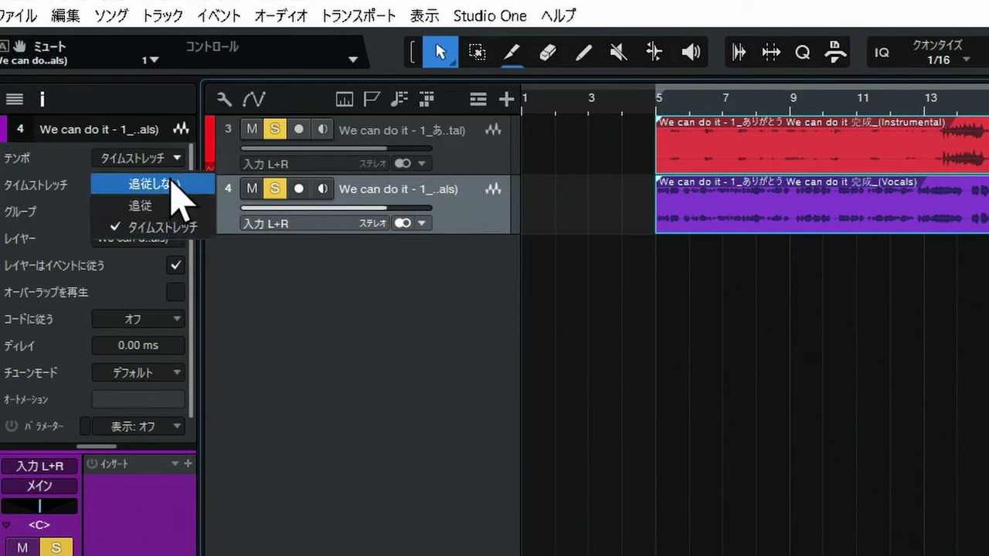
click(171, 183)
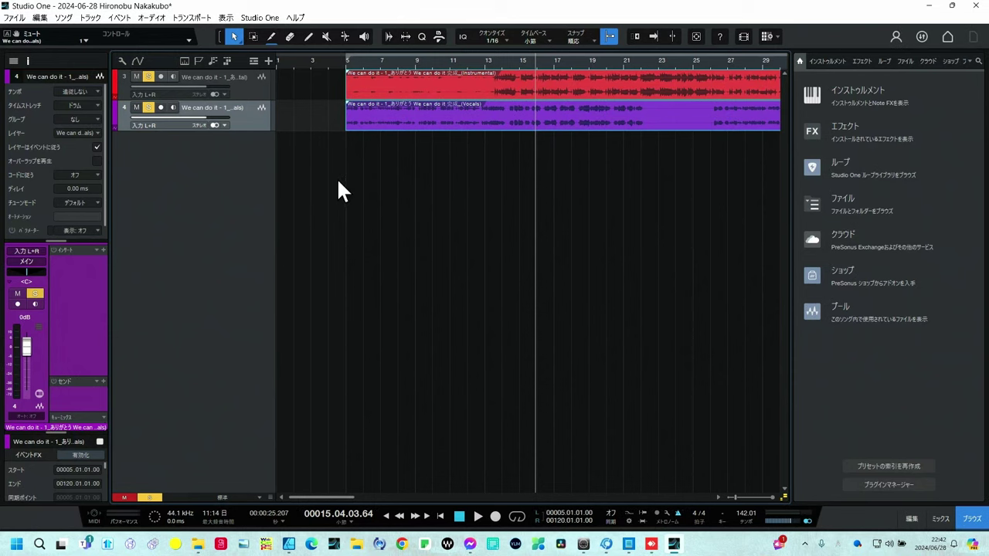
Turn off solo on the vocals track and listen to the instrumental alone from bar 5.
click(149, 108)
click(346, 62)
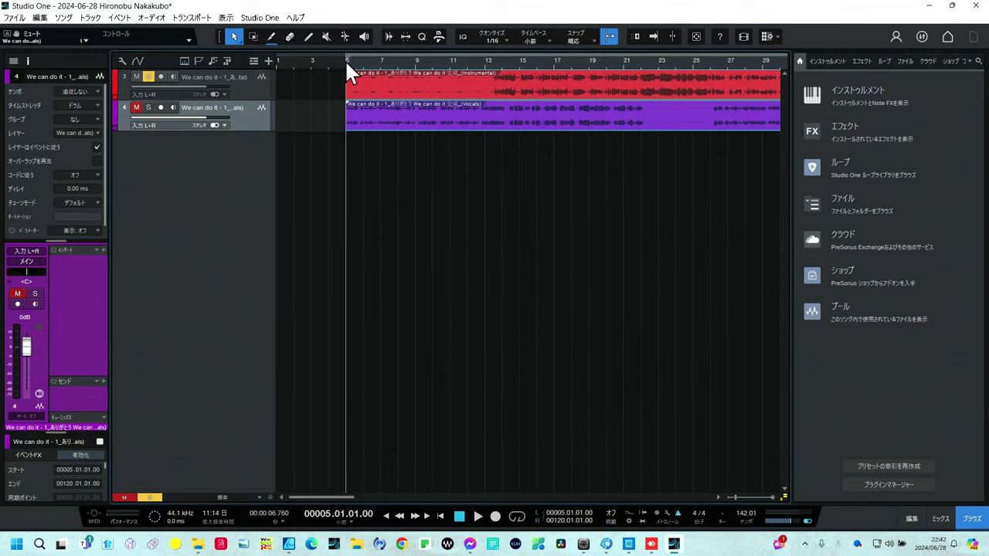
key(space)
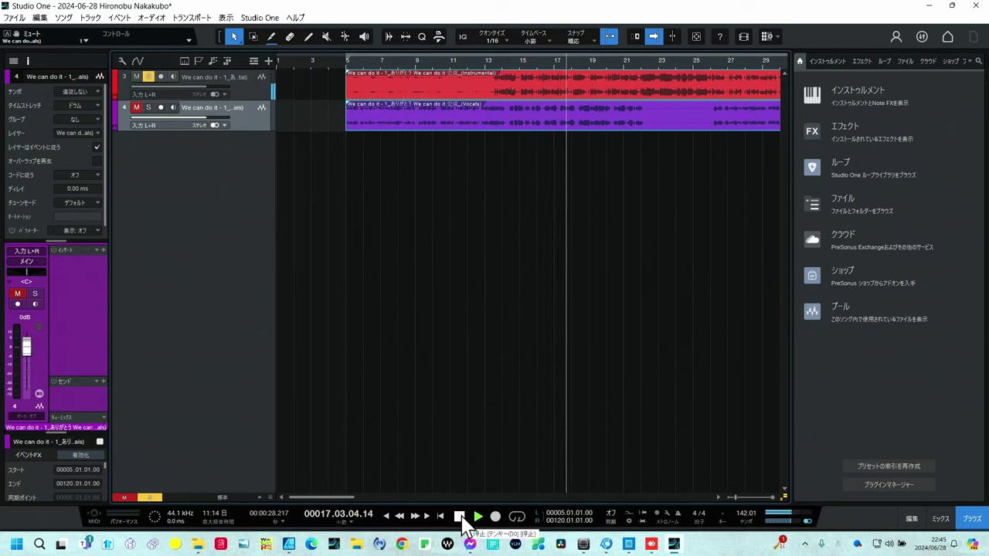
click(458, 516)
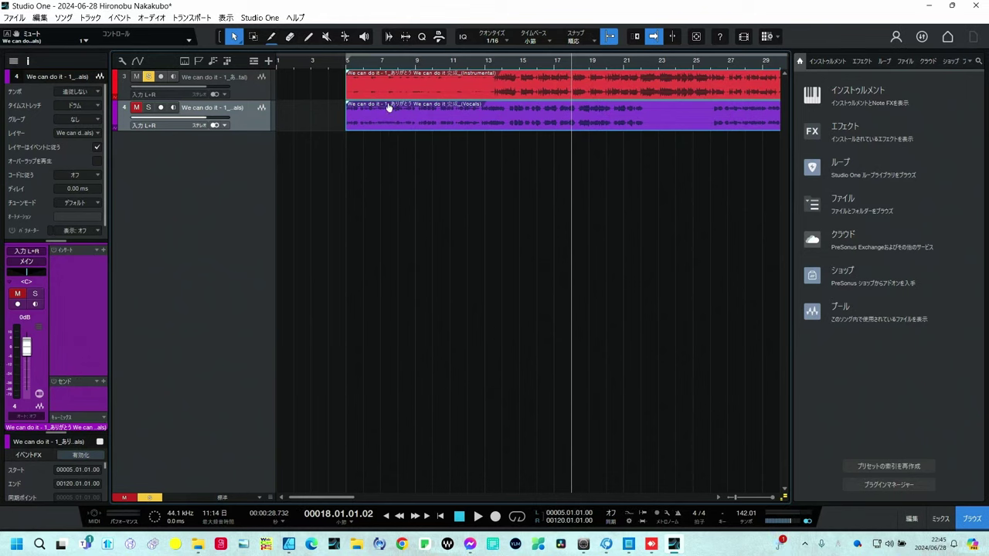
Solo the vocals track again and listen to both tracks together from bar 4, stopping around bar 16.
click(333, 65)
key(s)
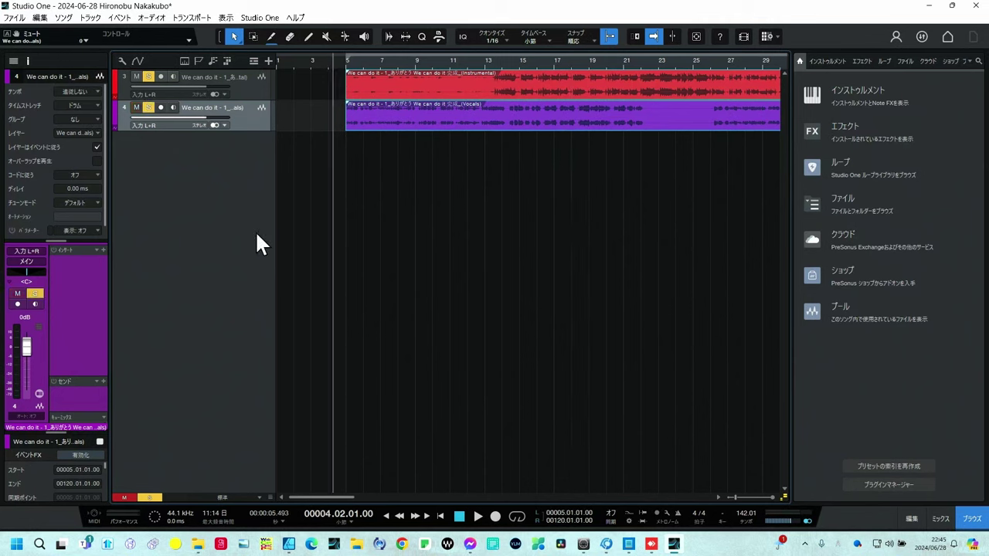
click(478, 517)
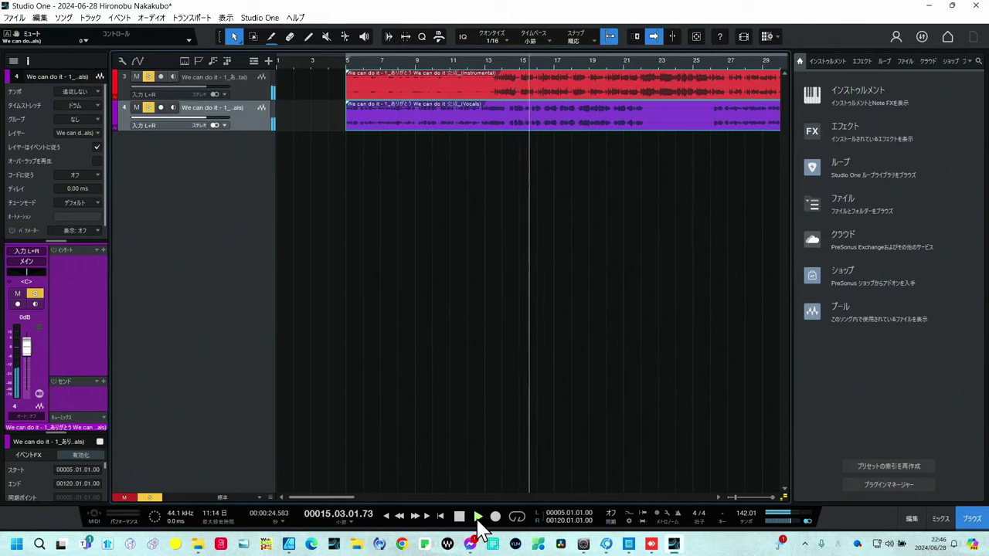
click(478, 518)
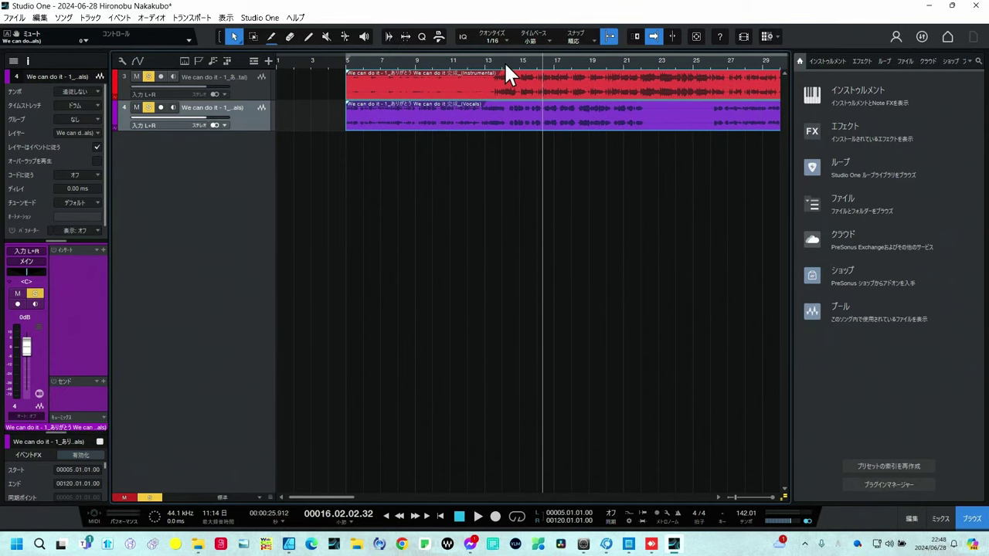
Listen to both tracks from just before bar 5 and again from around bar 26, stopping playback each time.
drag(504, 62, 484, 58)
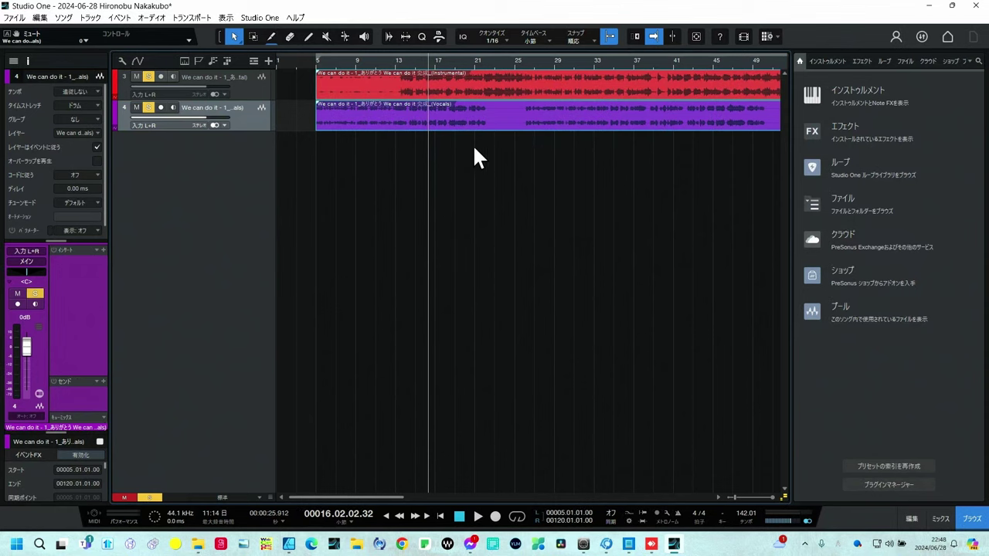
click(312, 61)
key(space)
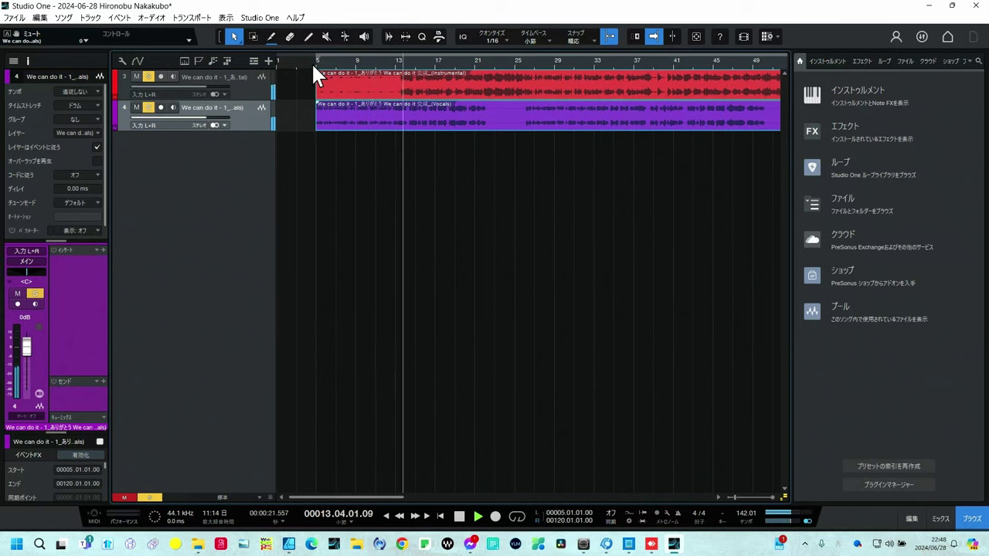
key(space)
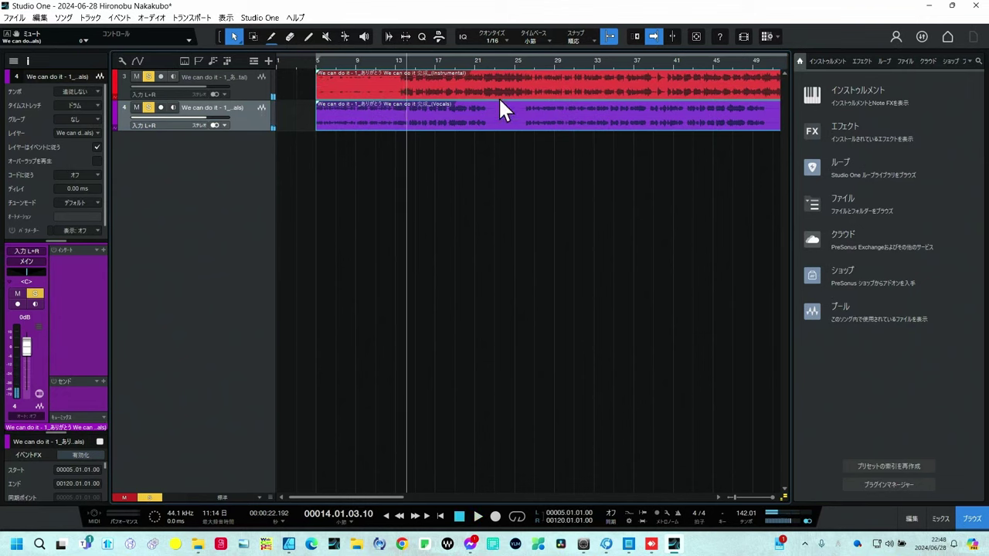
click(523, 62)
key(space)
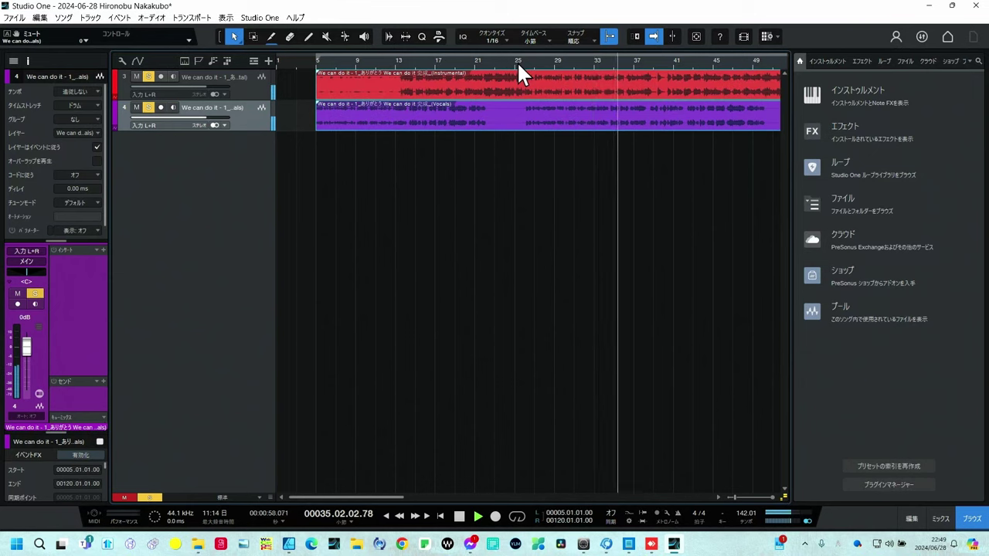
key(space)
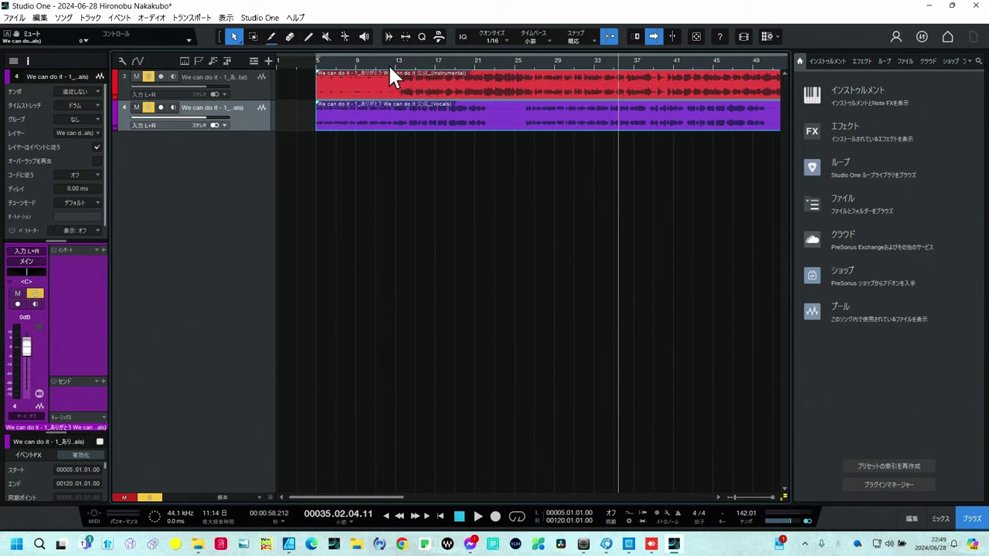
Listen to both tracks from bar 12 and from around bar 33, stopping playback each time.
click(389, 63)
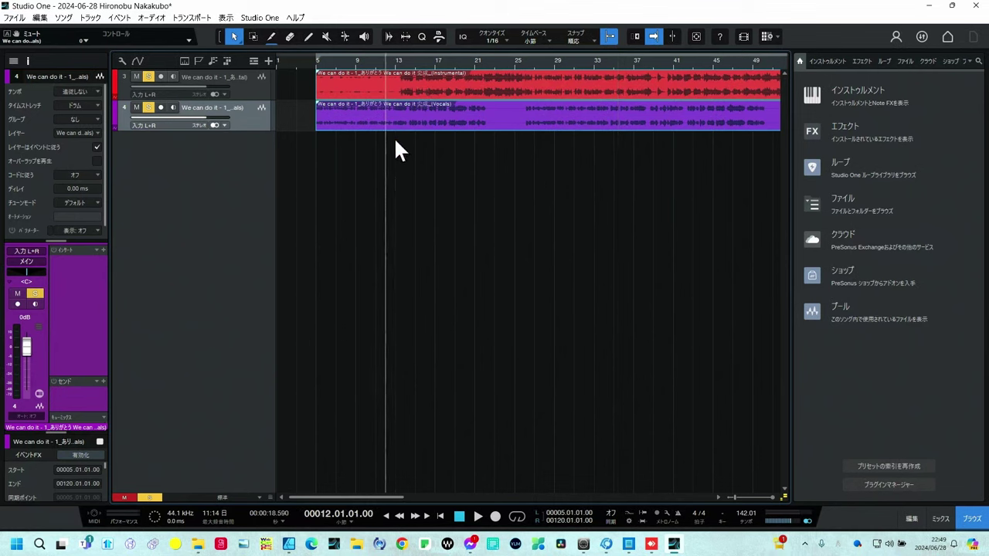
key(space)
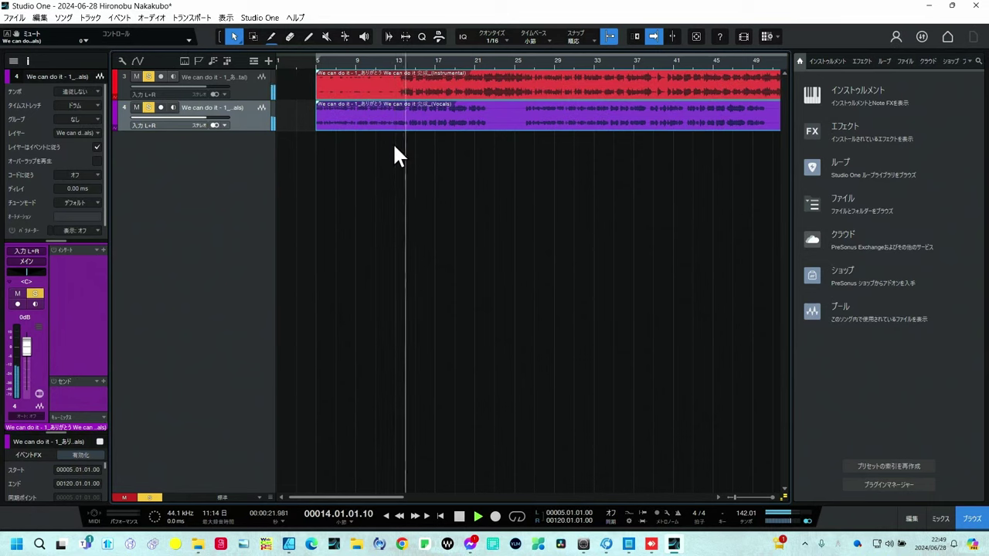
key(space)
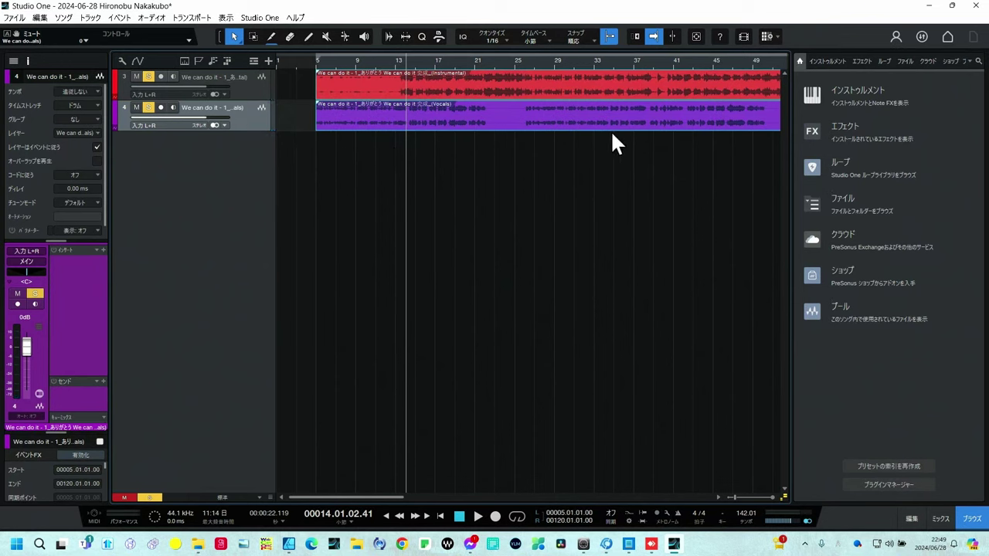
click(594, 59)
key(space)
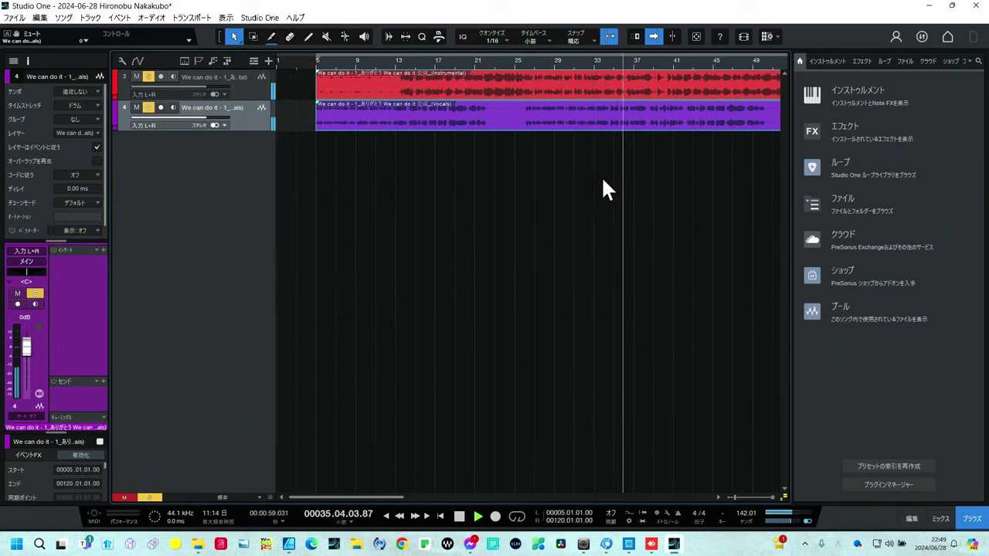
key(space)
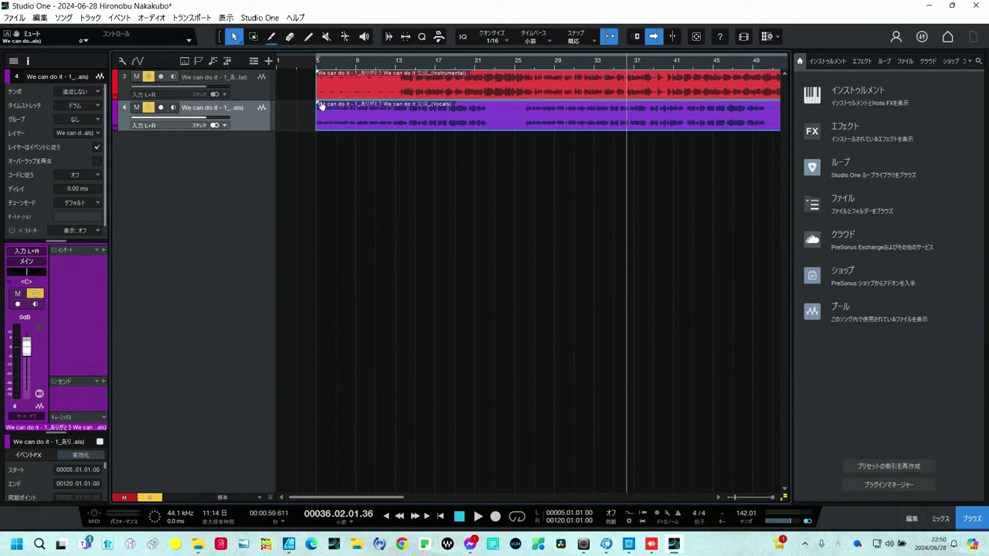
Set the track height to 大 and place the playback cursor on the first instrumental sound at bar 5, beat 3.
drag(309, 64, 284, 157)
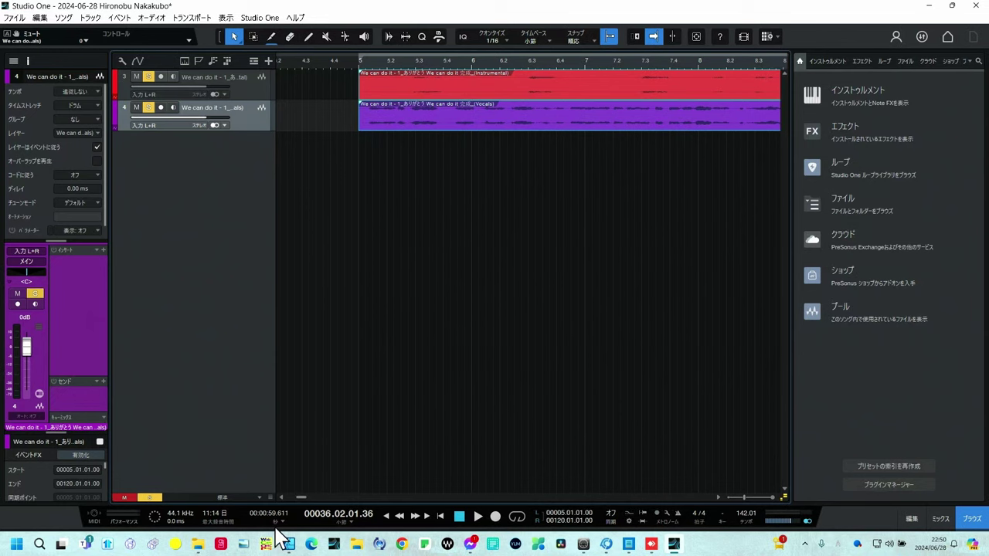
click(270, 498)
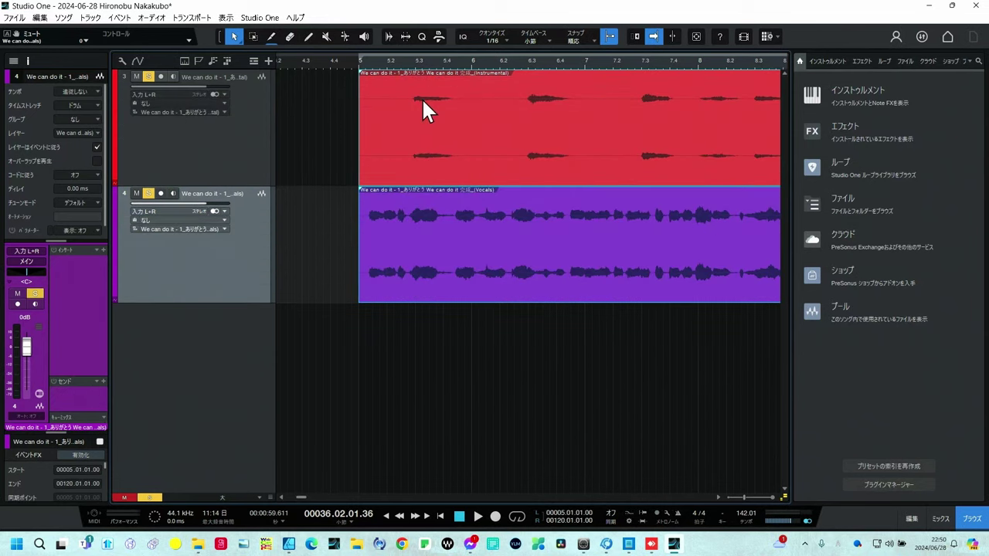
click(411, 65)
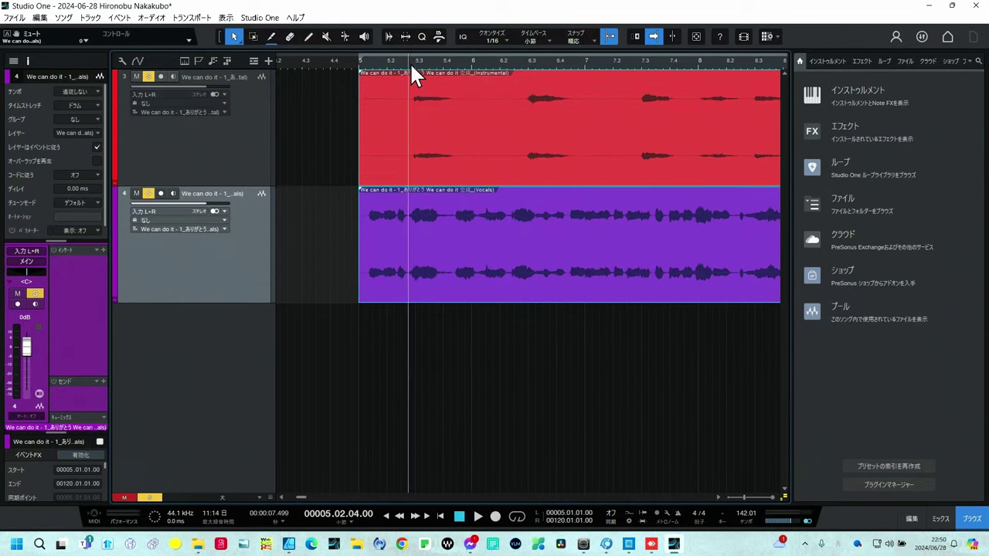
click(413, 63)
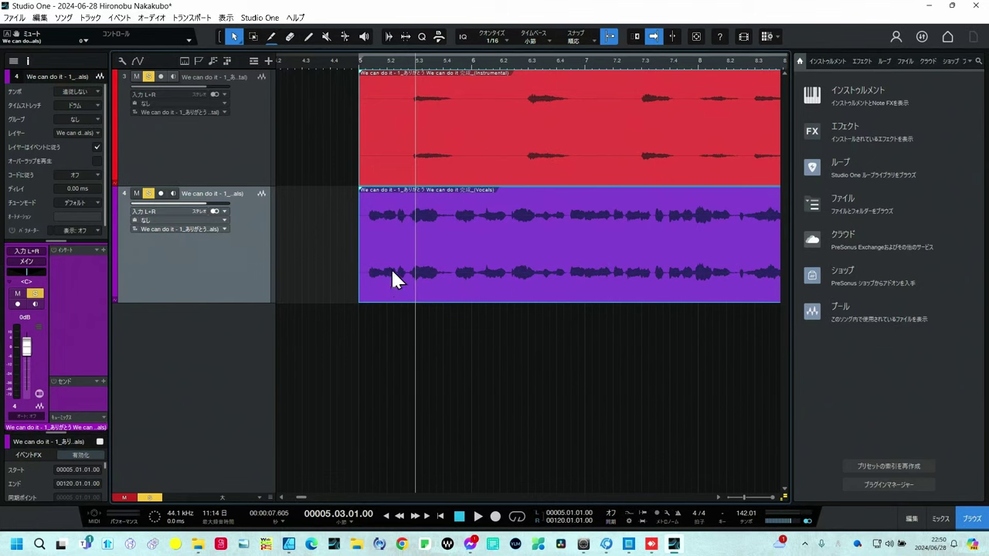
Listen to both tracks from the start of bar 5 and stop playback just after bar 8.
click(358, 64)
key(space)
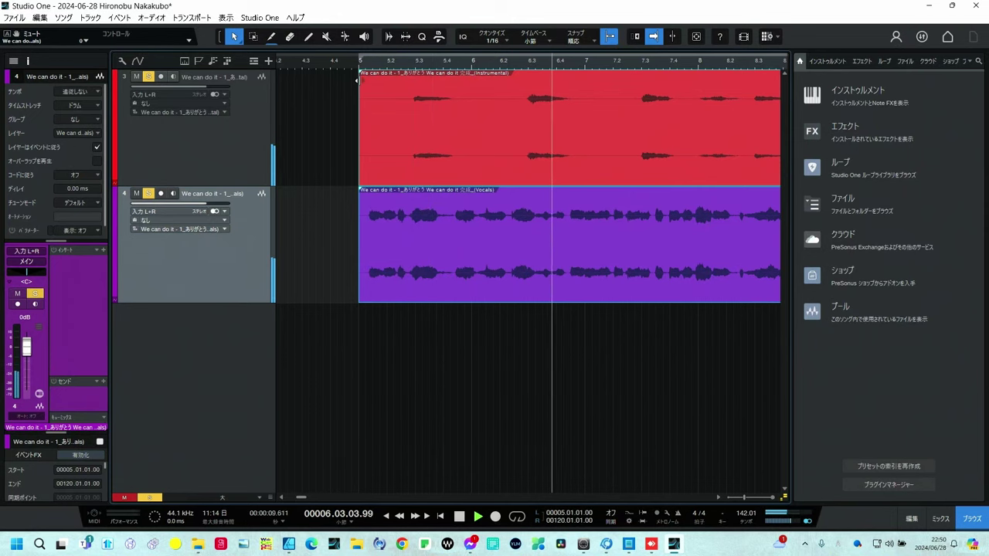
key(space)
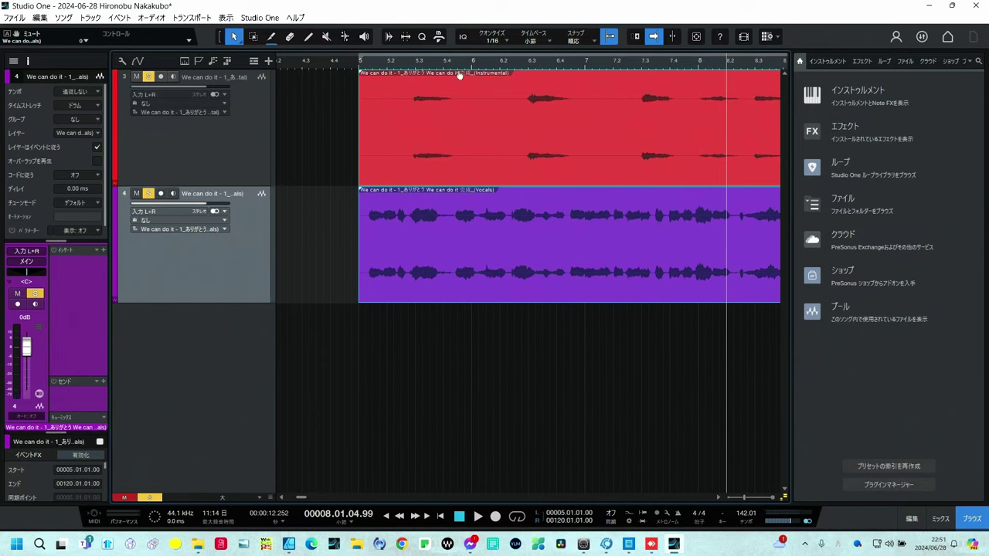
Select the instrumental and vocals events together.
click(454, 136)
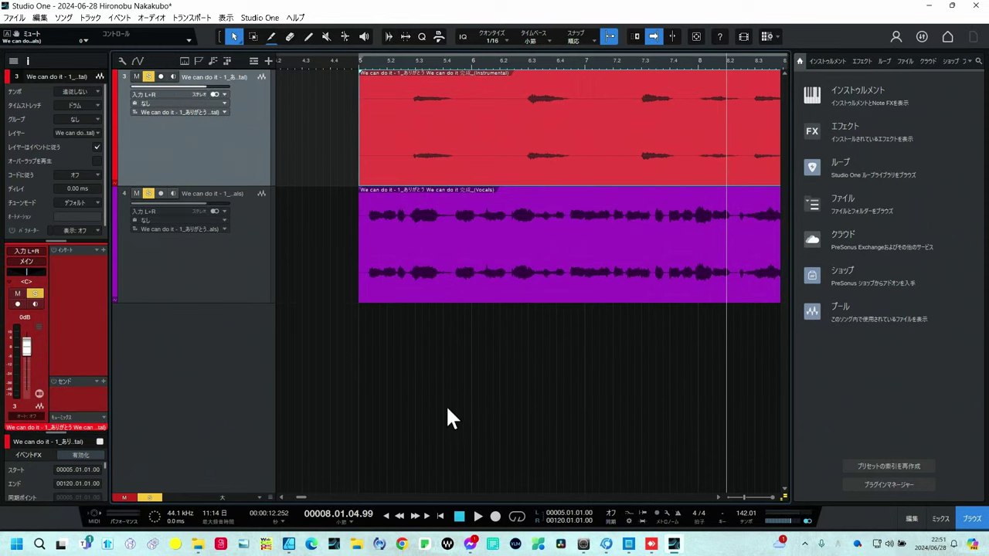
click(448, 394)
click(457, 139)
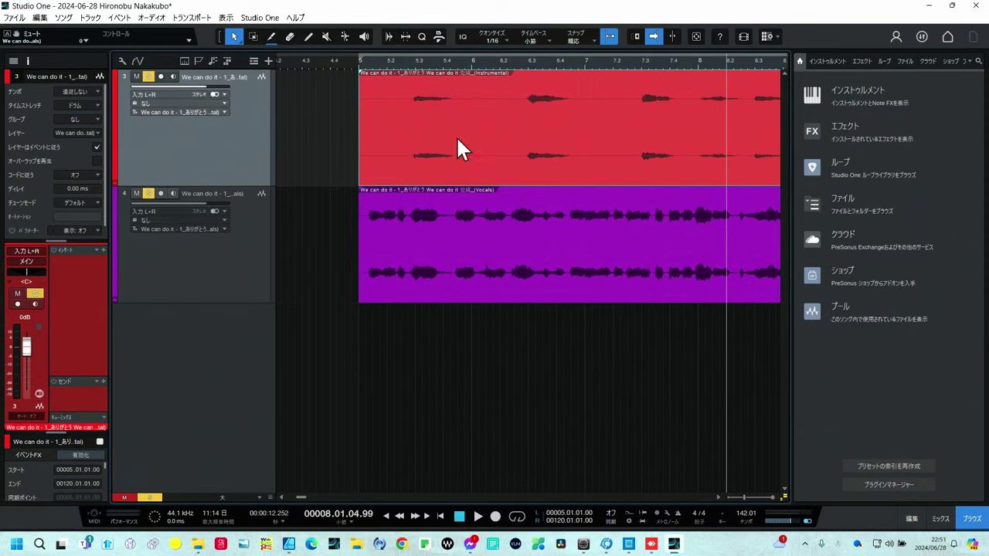
shift+click(451, 245)
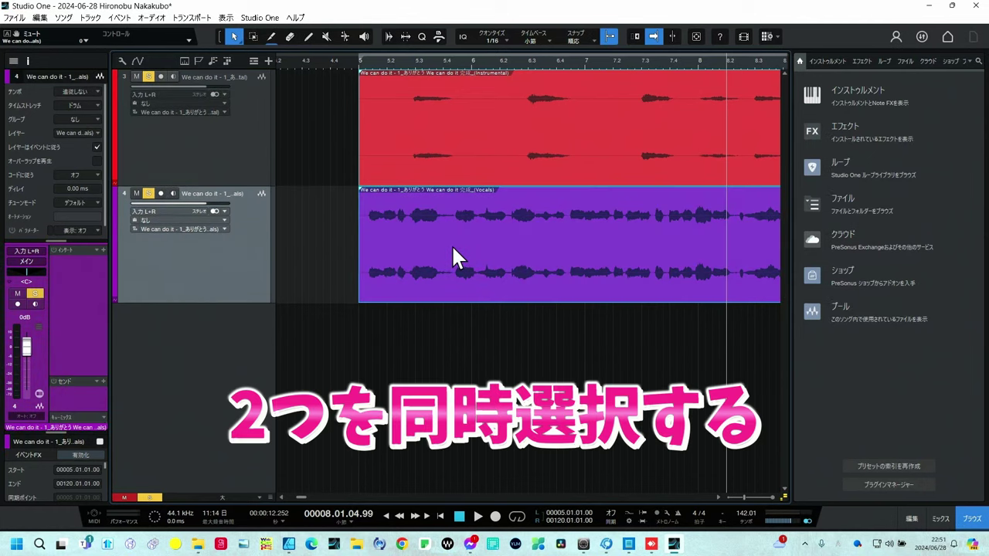
Turn off snapping and move both selected events so they start at 5.03.01.01, lining up the first instrumental sound with bar 6.
click(606, 41)
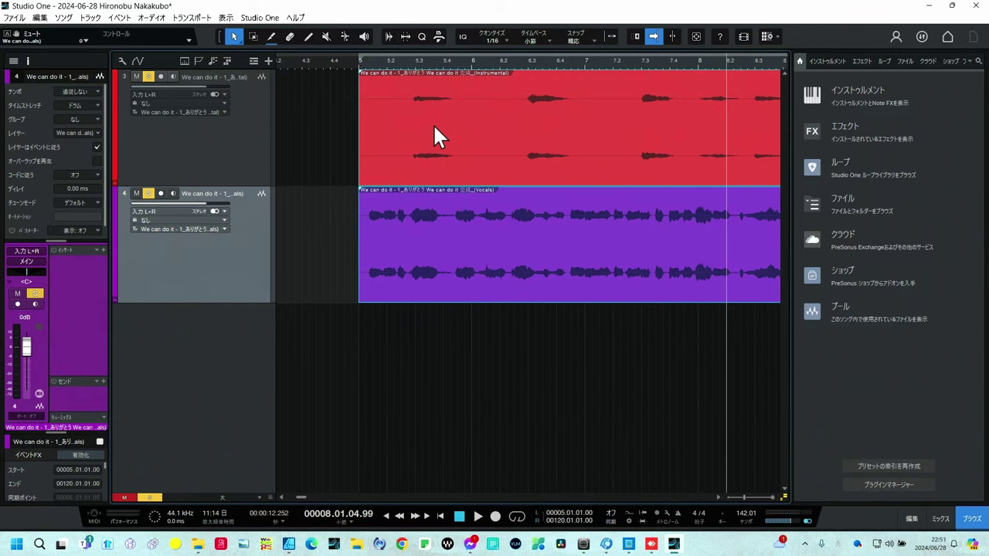
drag(434, 127, 488, 117)
scroll(477, 99, up, 4)
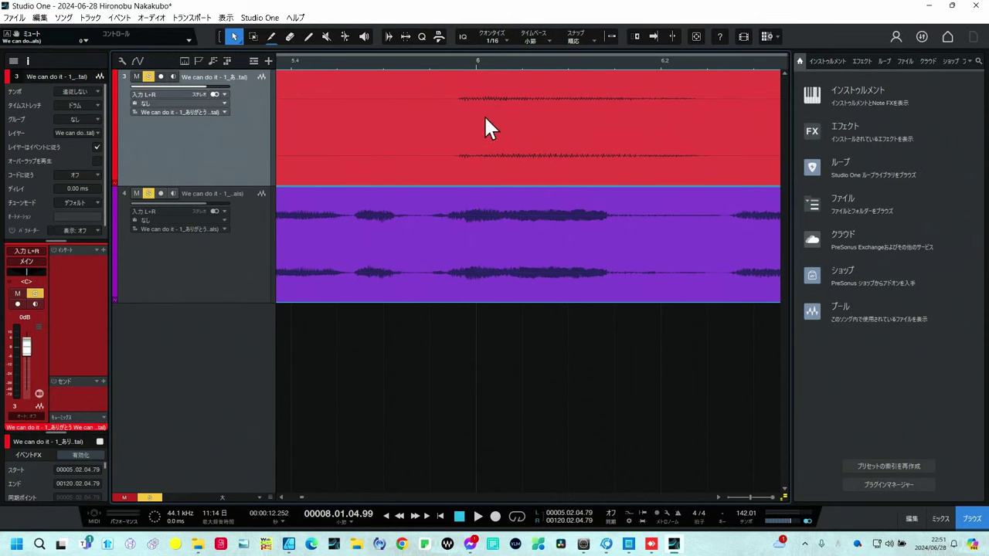
drag(485, 117, 501, 119)
key(ctrl+z)
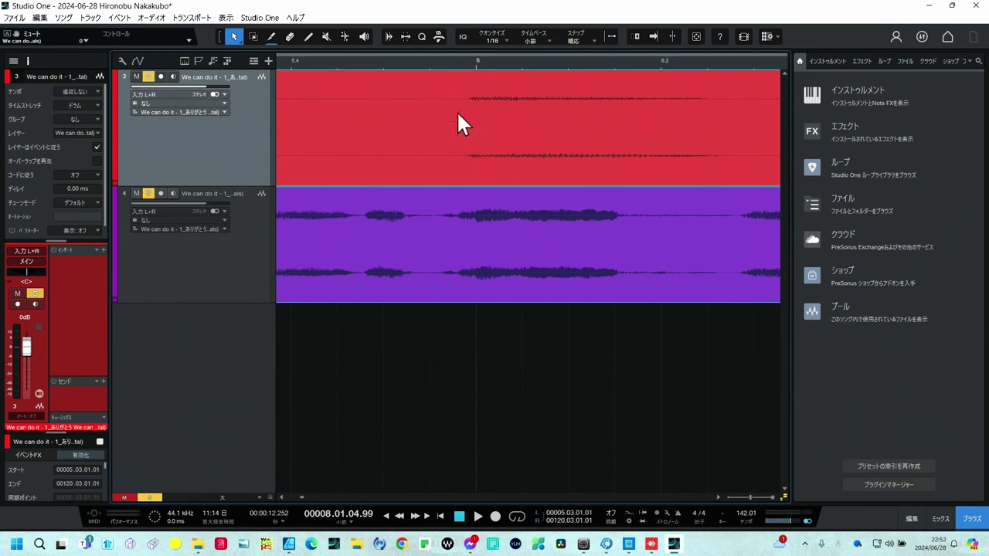
Check how the instrumental waveform lines up with the bar lines at bars 6, 33 and 40.
click(476, 67)
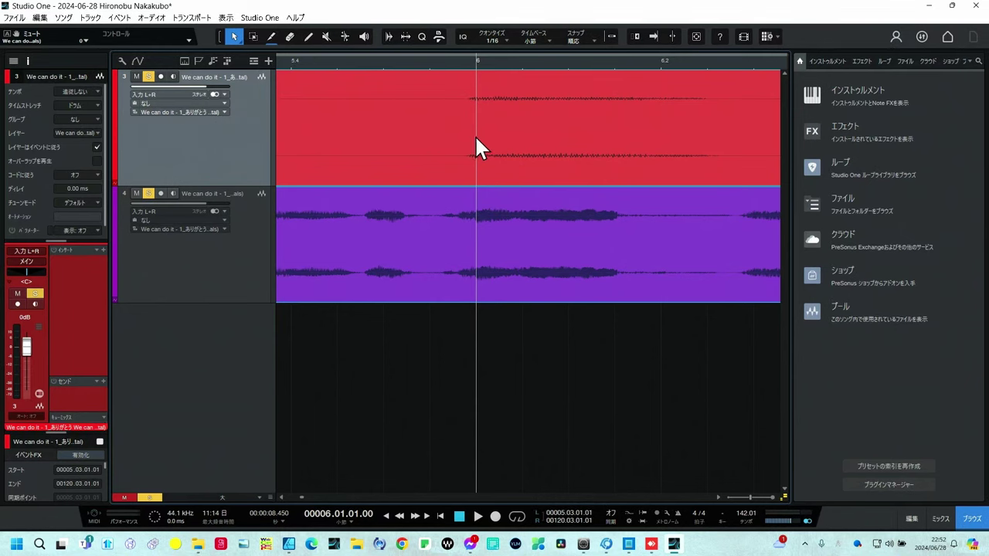
drag(461, 64, 603, 96)
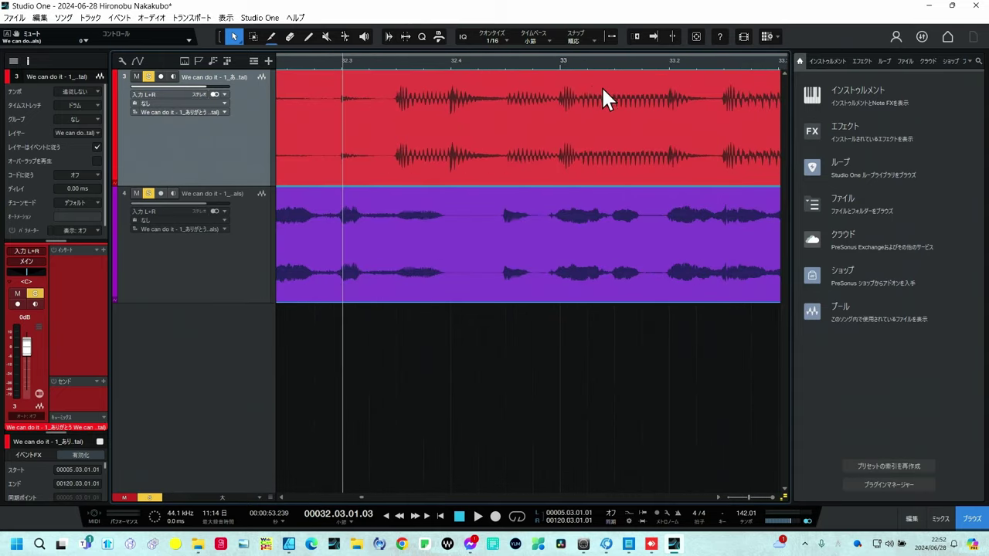
click(560, 67)
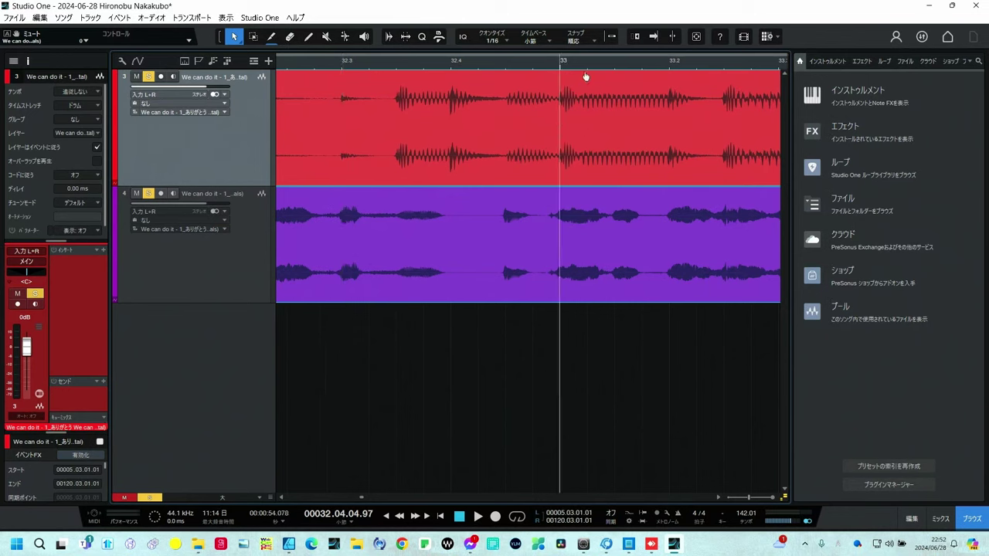
drag(589, 65, 474, 16)
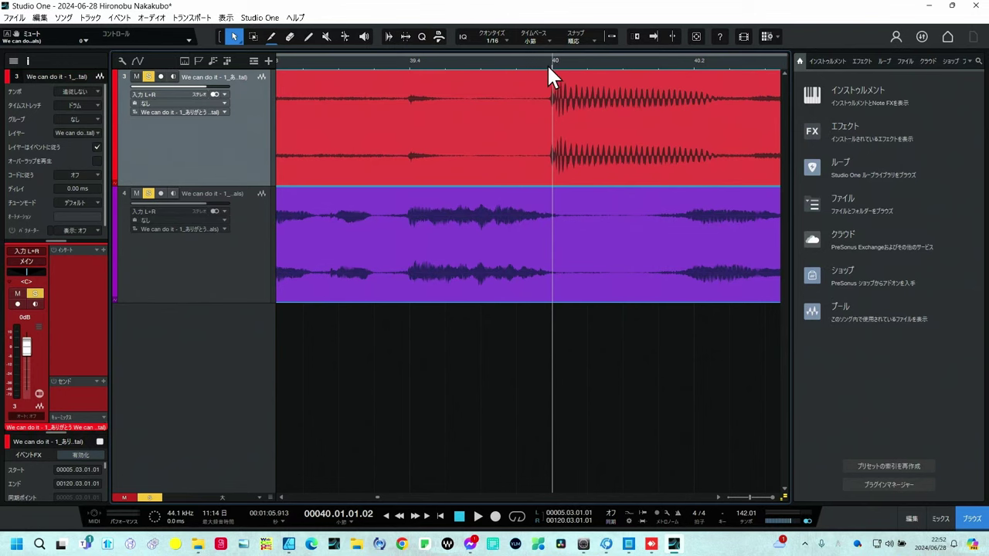
drag(546, 63, 559, 0)
Turn on the metronome and listen to both tracks from bar 4, stopping playback in bar 19.
click(300, 61)
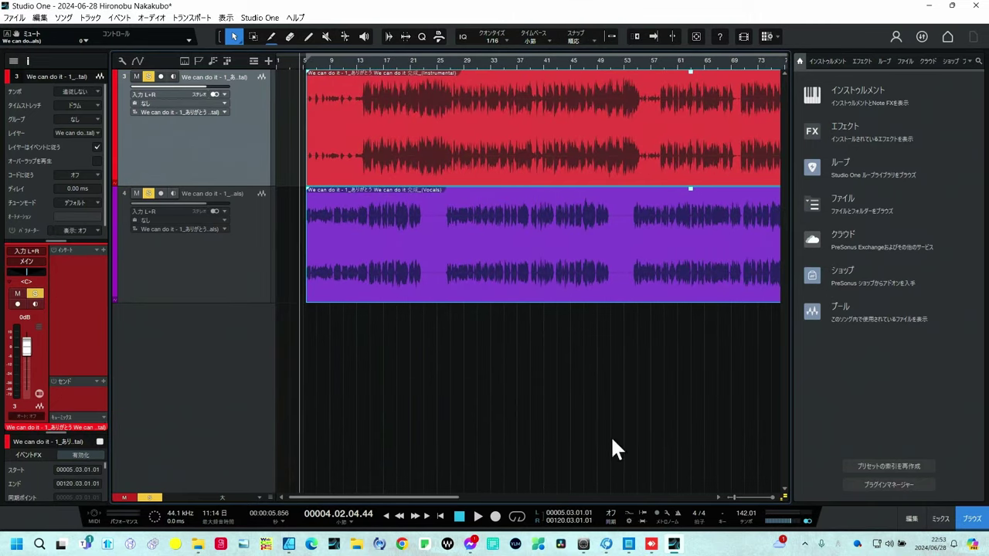
click(677, 514)
click(476, 516)
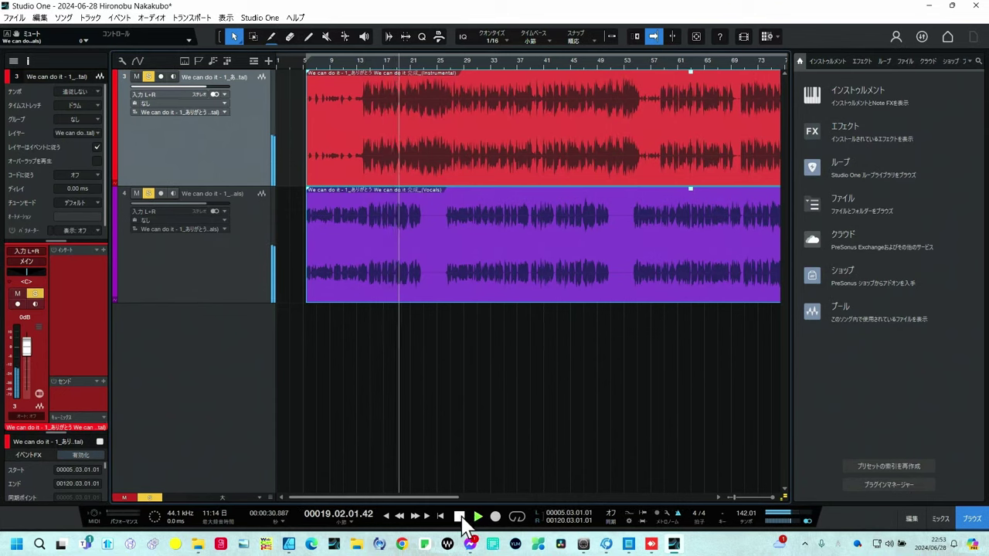
click(459, 516)
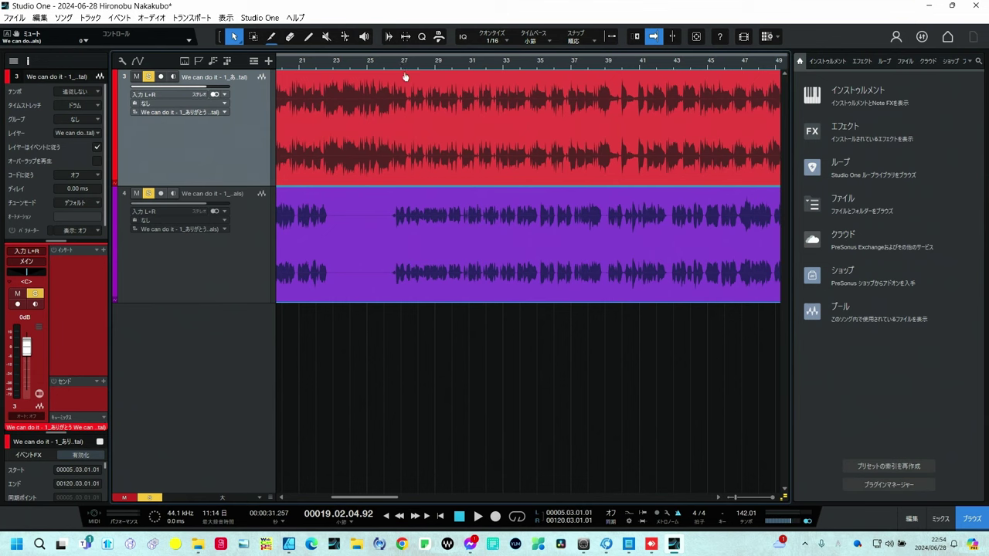
Listen to both tracks from bar 26 to find where the vocals re-enter, and stop playback just after bar 27.
drag(397, 65, 420, 90)
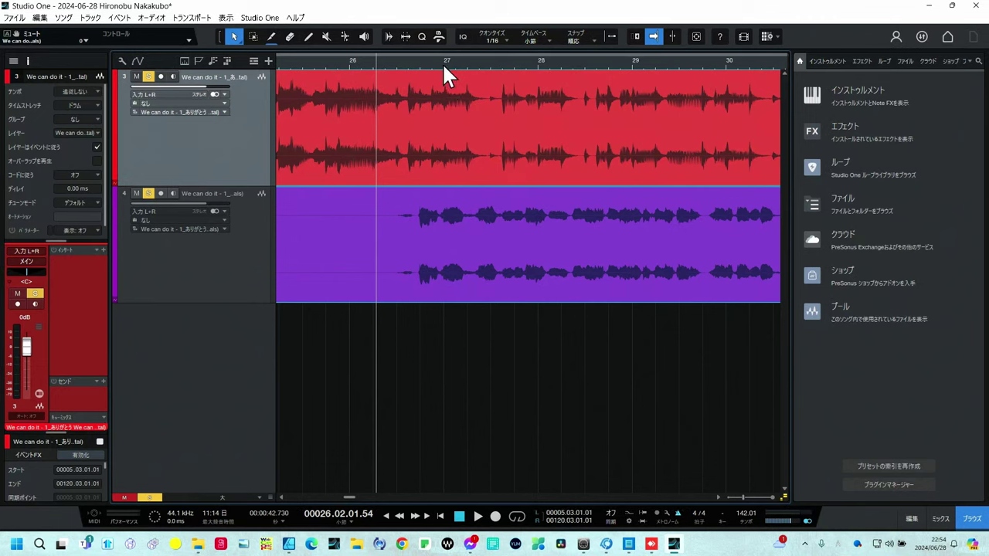
click(443, 65)
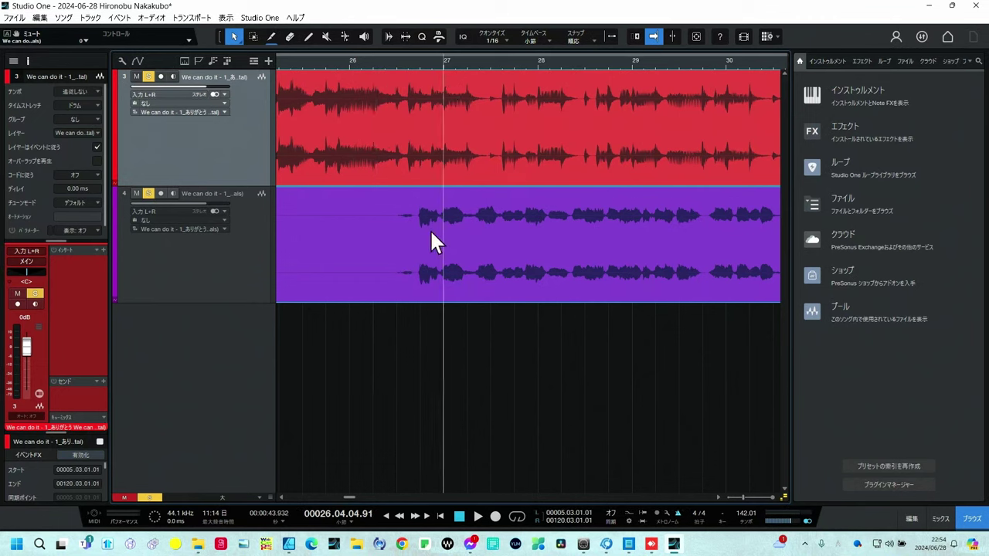
click(350, 66)
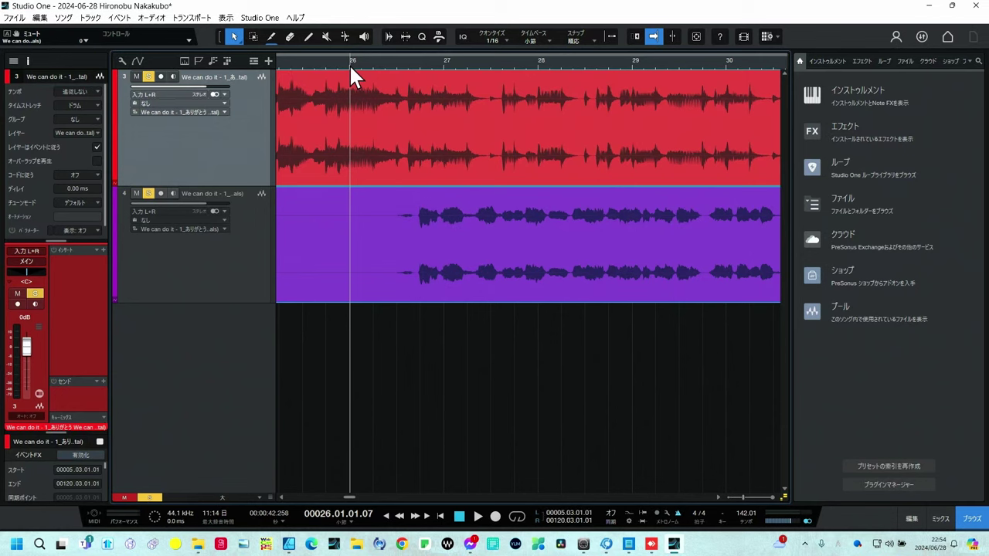
key(space)
mouse_move(628, 544)
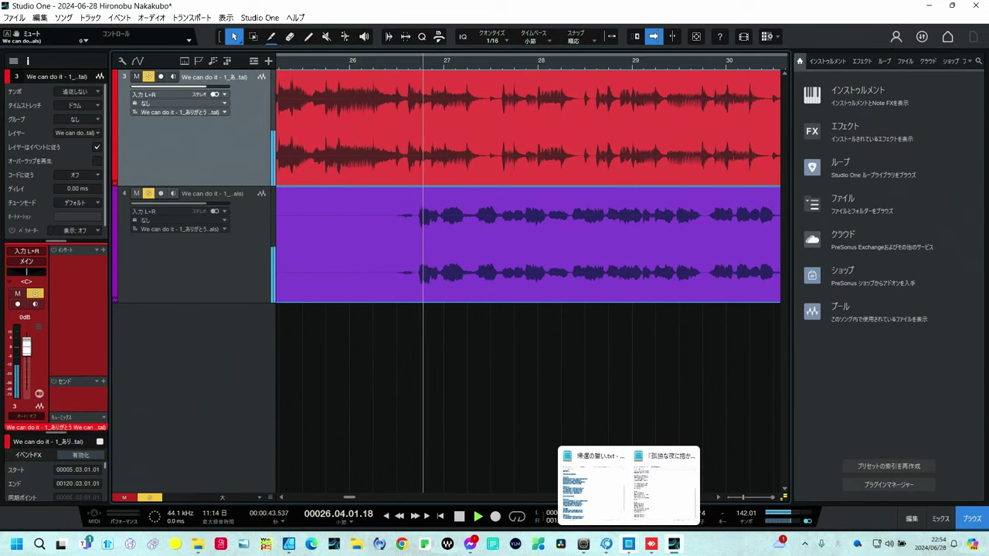
key(space)
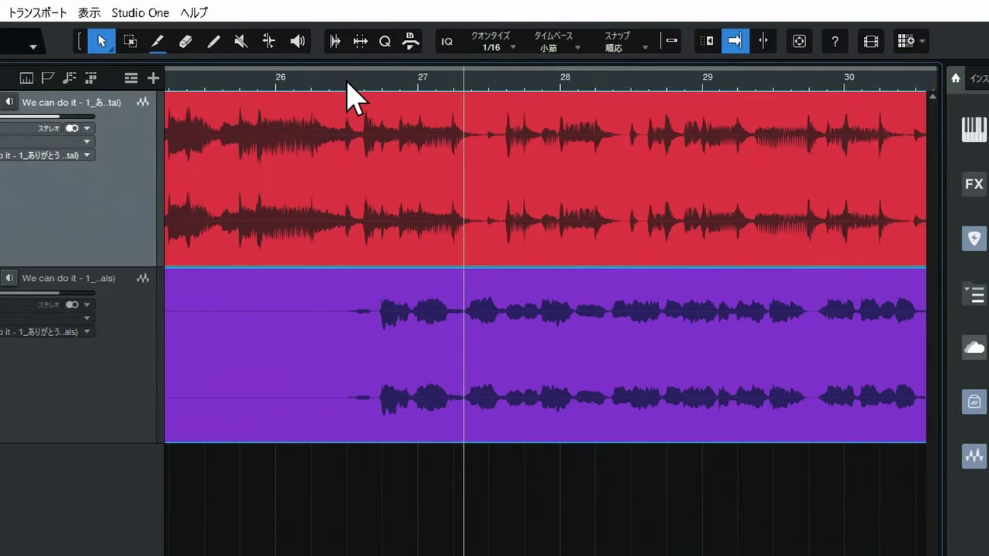
Turn snapping back on and split the instrumental and vocals events at bar 26, beat 3.
click(395, 64)
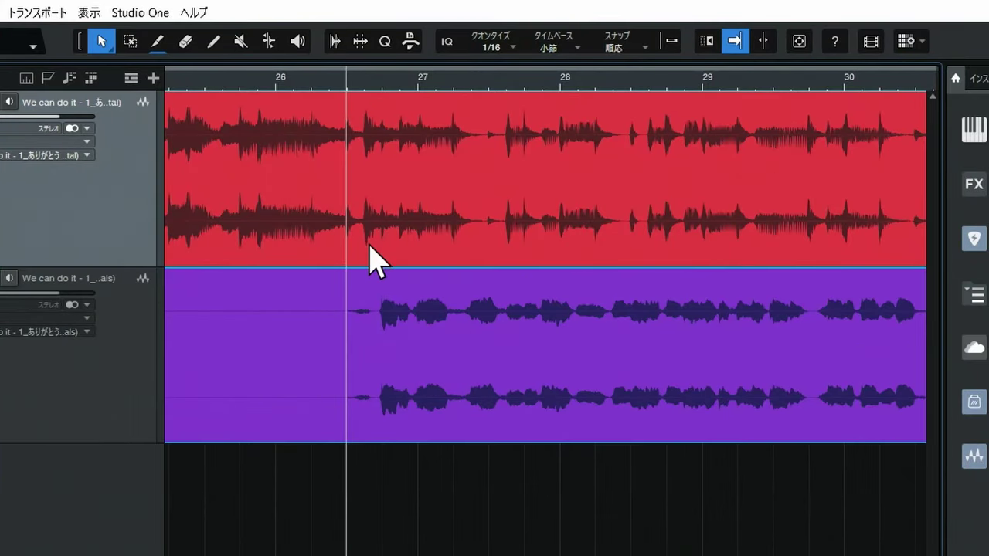
scroll(316, 99, up, 5)
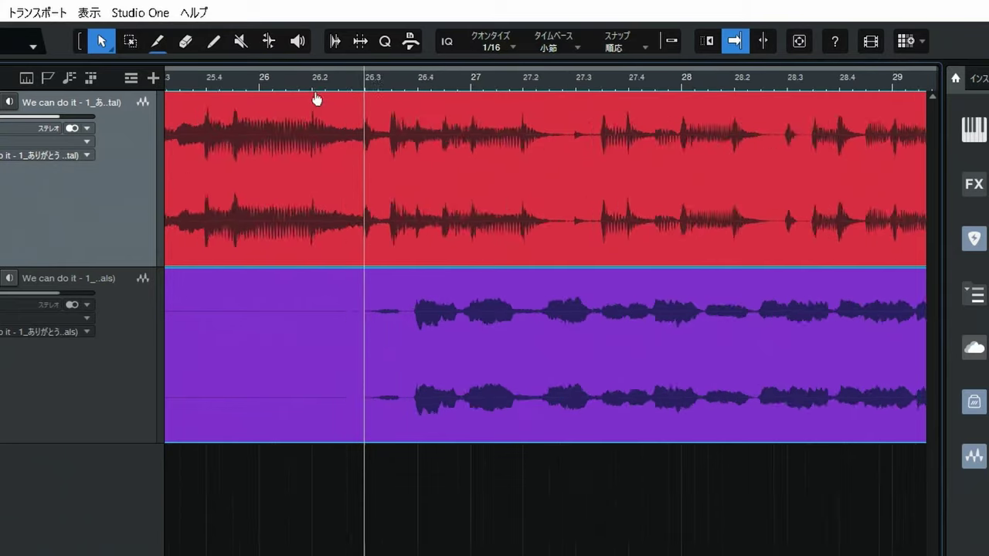
click(668, 42)
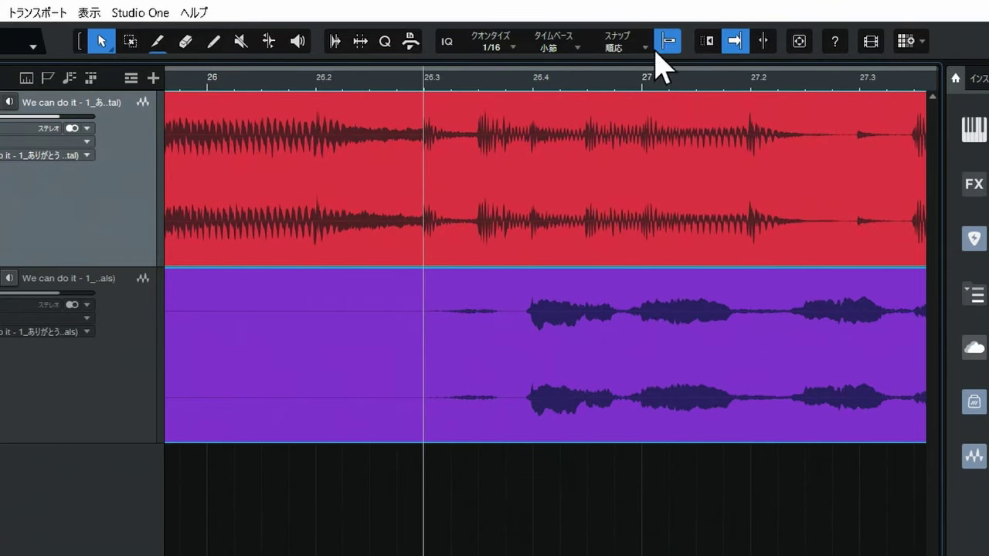
click(386, 97)
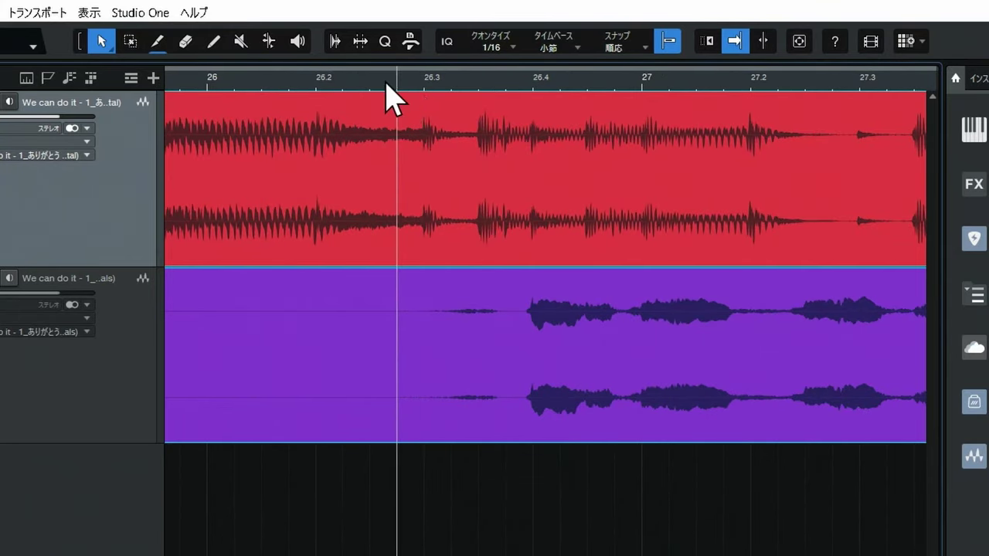
click(425, 89)
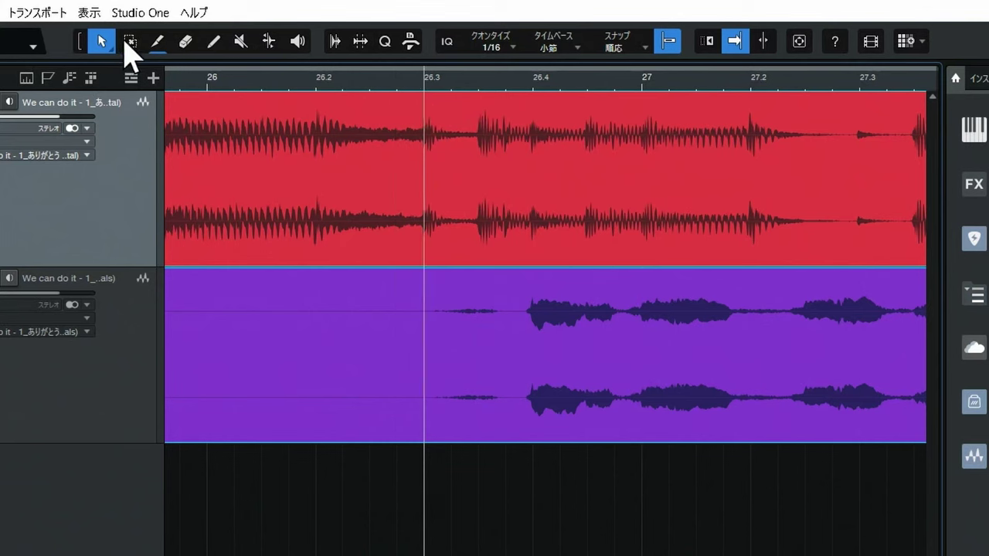
click(158, 41)
click(424, 159)
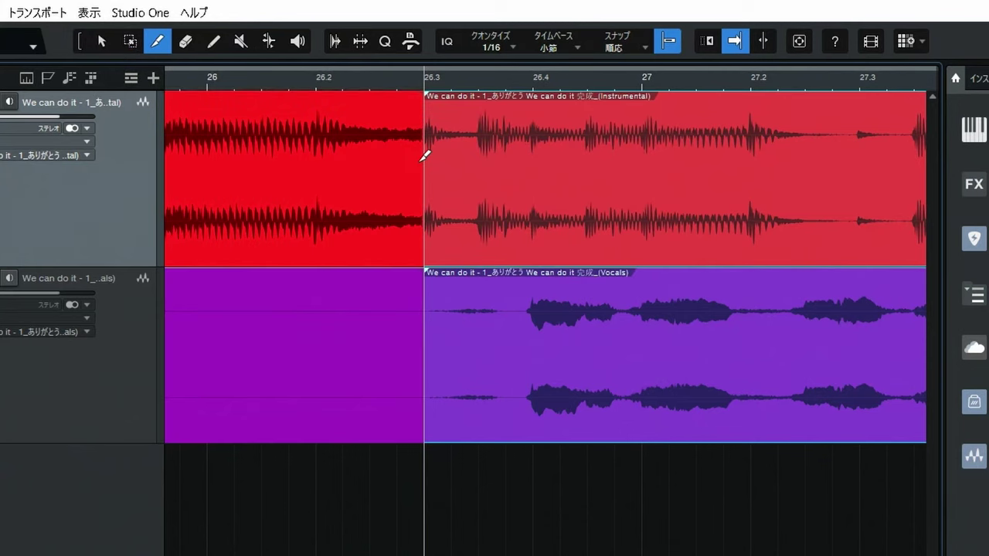
Split only the instrumental event in the quiet gap just before bar 28, beat 3.
drag(384, 89, 360, 35)
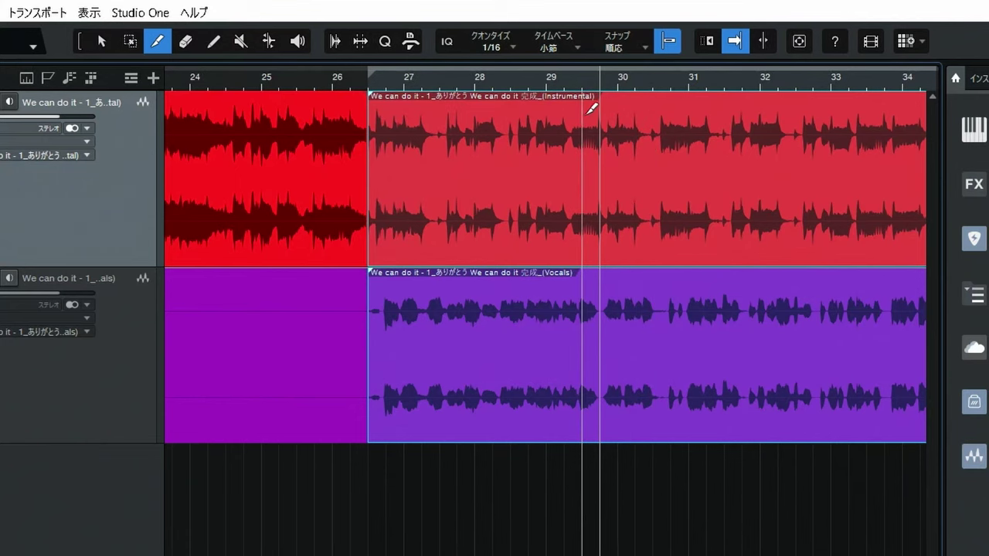
scroll(515, 99, up, 5)
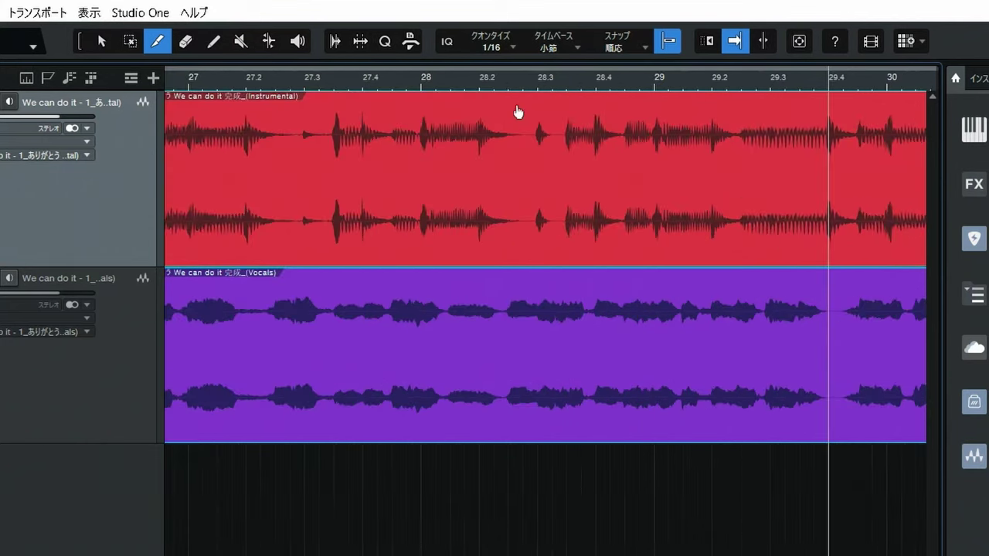
scroll(518, 112, up, 2)
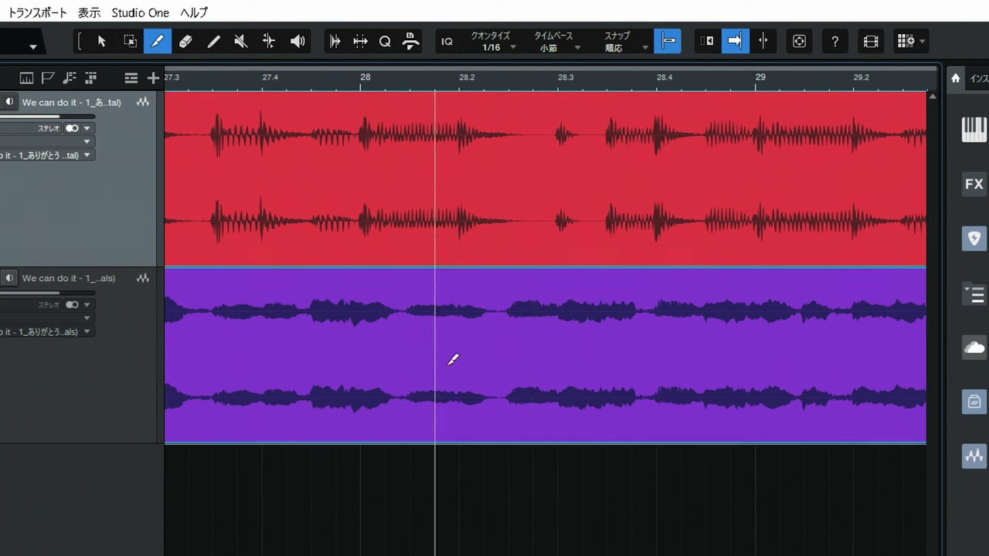
click(534, 142)
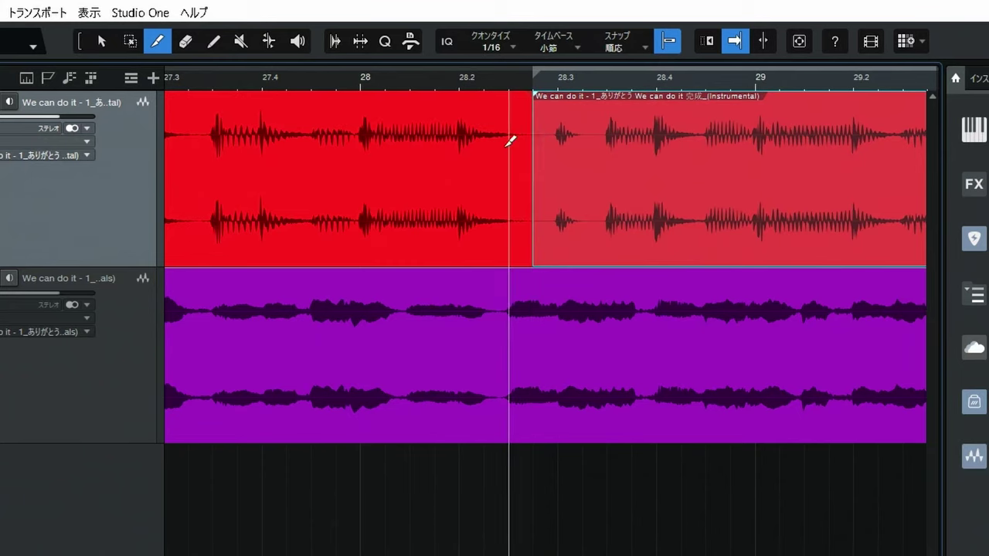
Copy the short instrumental segment between bar 26, beat 3 and the split near bar 28, beat 3.
key(1)
scroll(508, 155, down, 5)
click(376, 159)
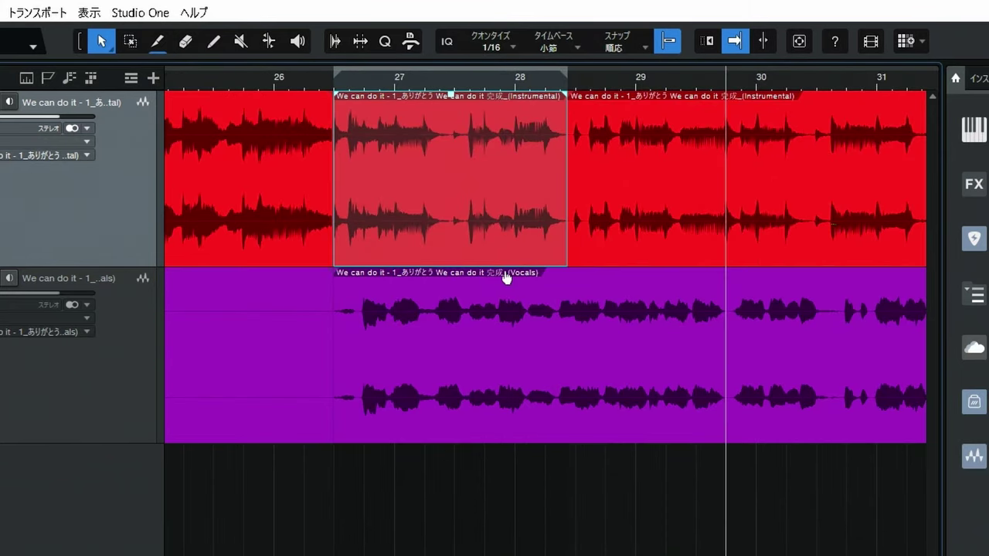
right_click(399, 191)
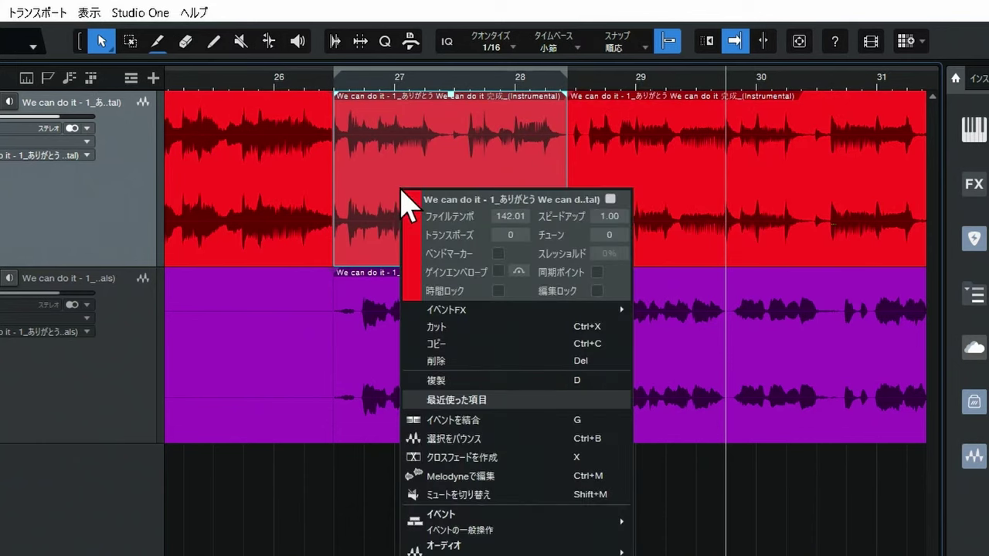
click(439, 343)
Trim the start of the first instrumental event to bar 13, beat 3, and place the playback cursor at bar 5, beat 3.
key(z)
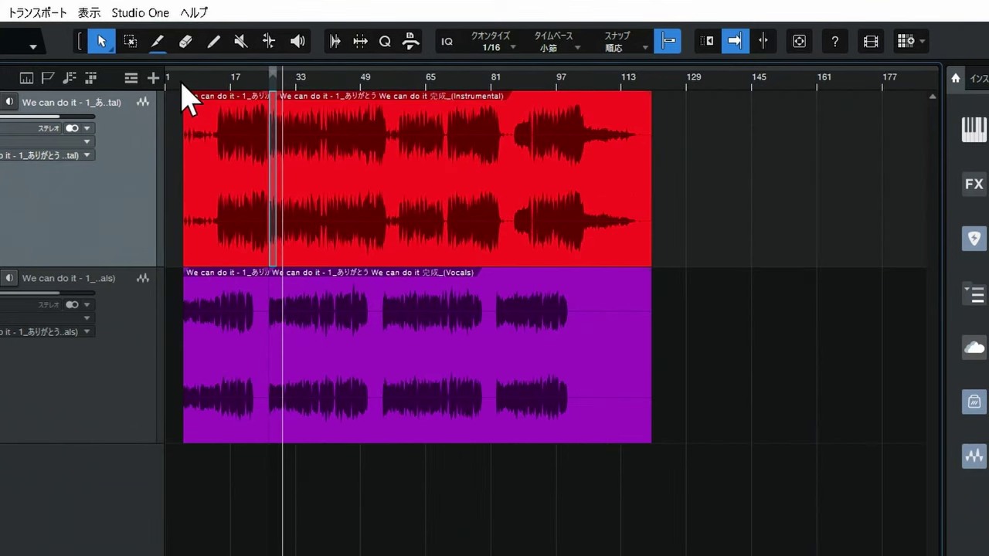
drag(182, 83, 206, 184)
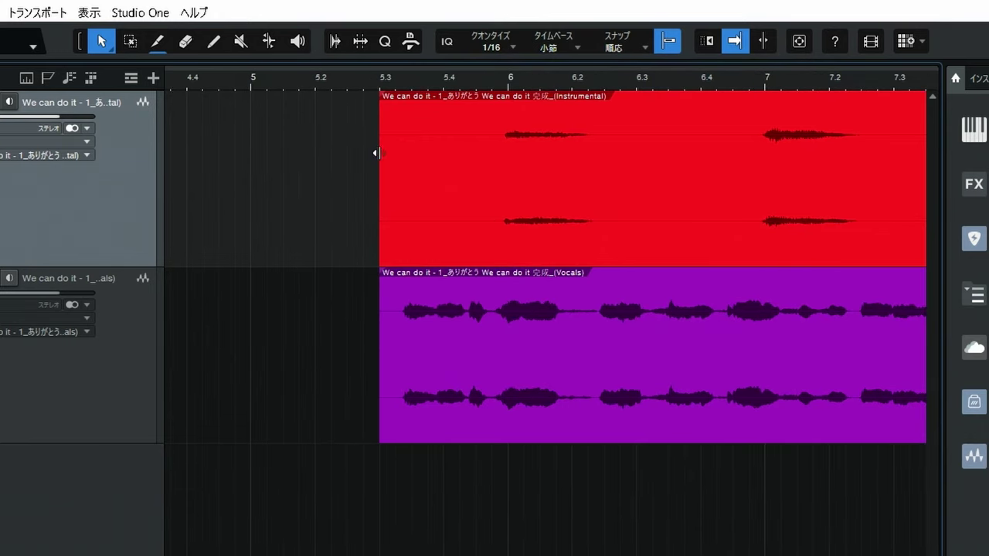
drag(379, 150, 505, 150)
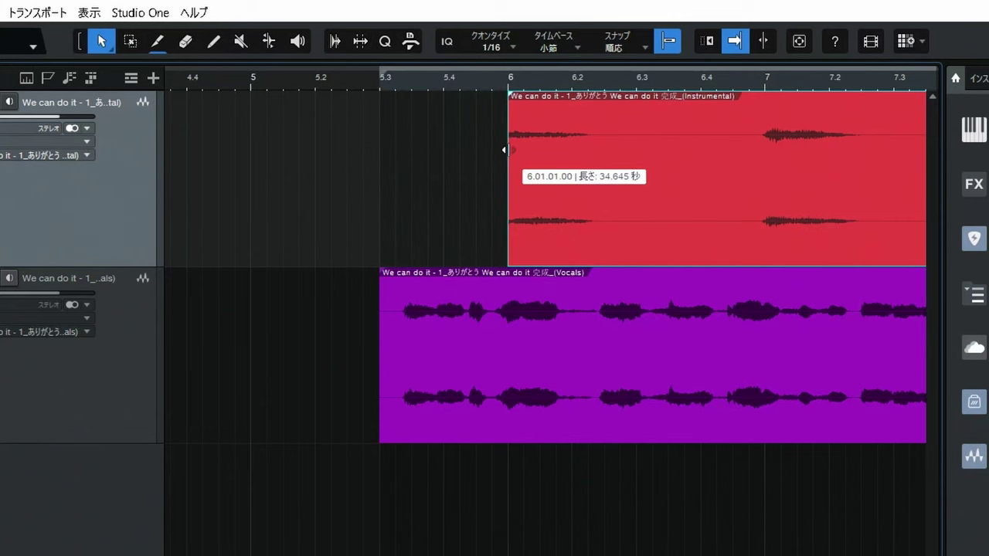
click(379, 85)
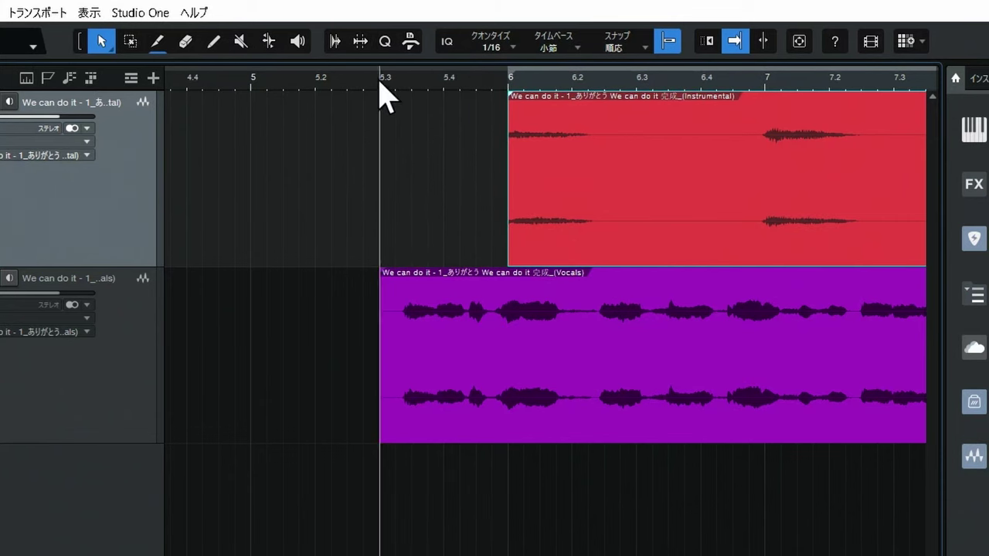
drag(388, 82, 352, 40)
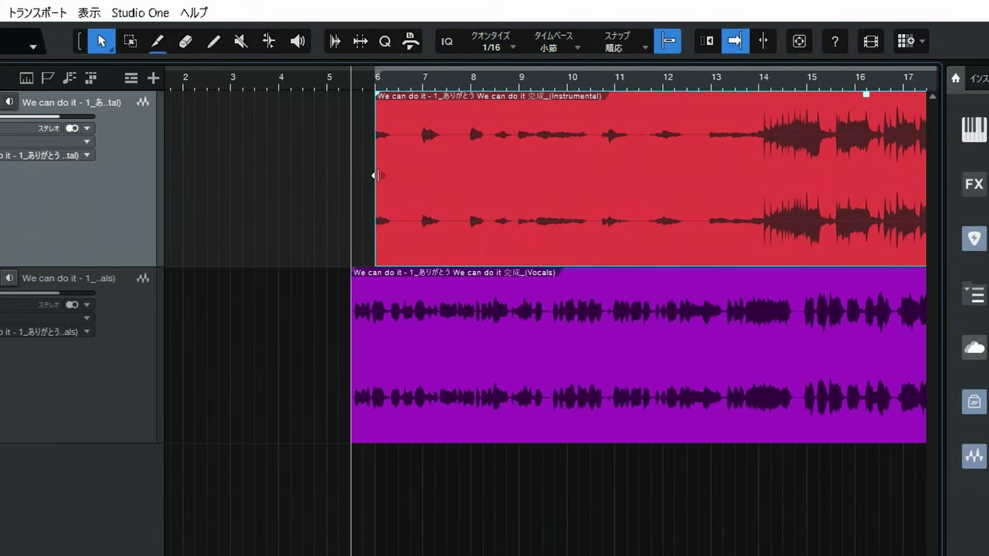
drag(375, 172, 744, 178)
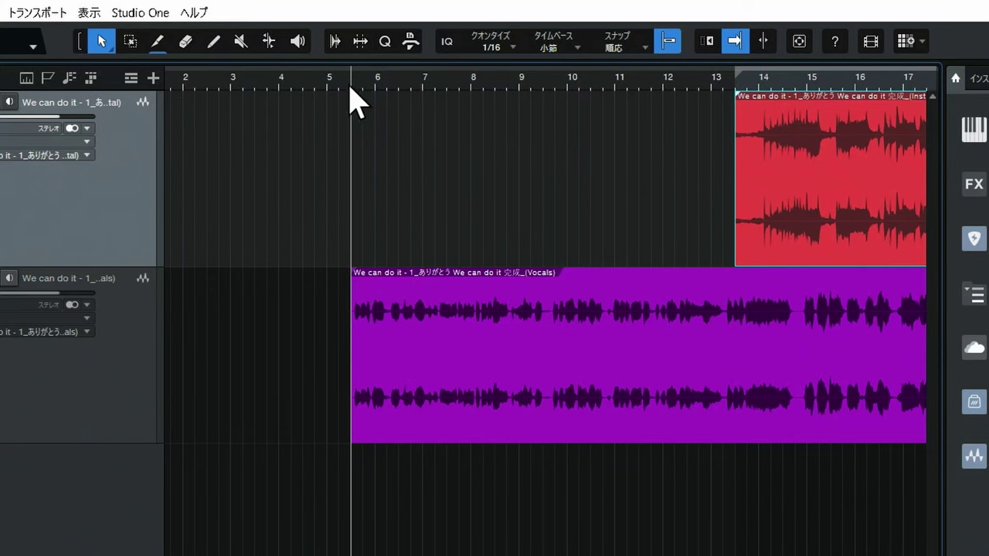
Paste the copied instrumental segment at bar 5, beat 3 and extend its end to bar 14.
key(ctrl+v)
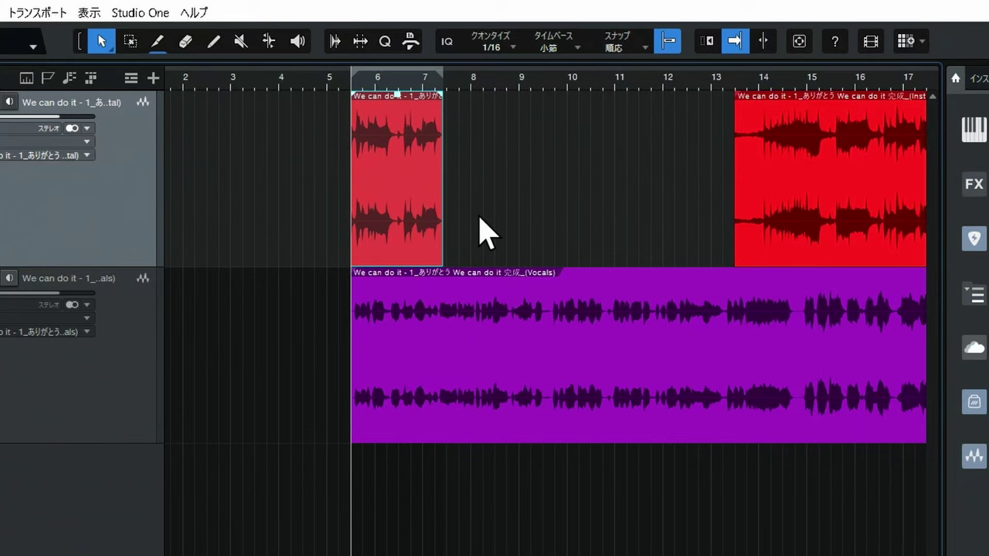
drag(442, 186, 750, 182)
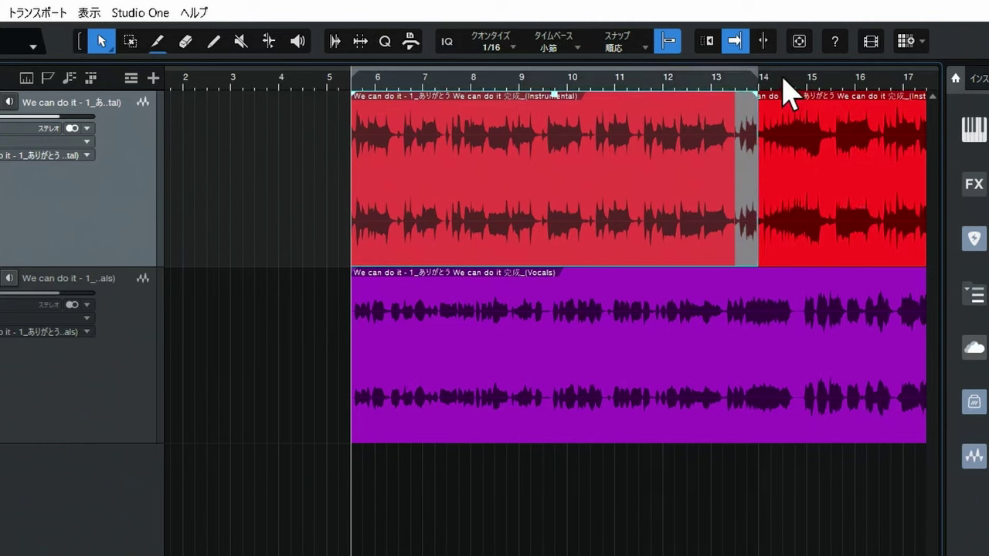
Inspect and play back the transition between the two instrumental events at bar 14.
drag(788, 88, 606, 100)
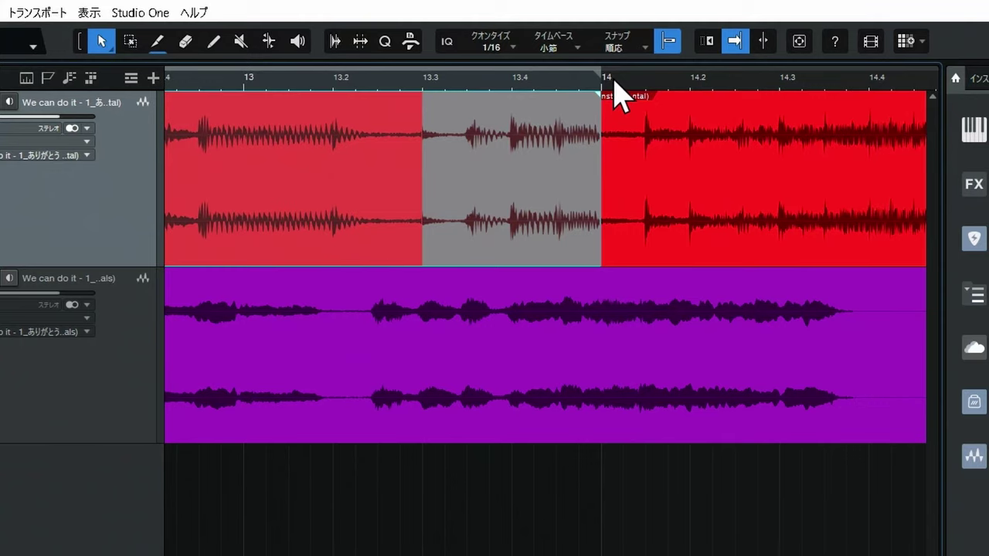
drag(611, 70, 602, 26)
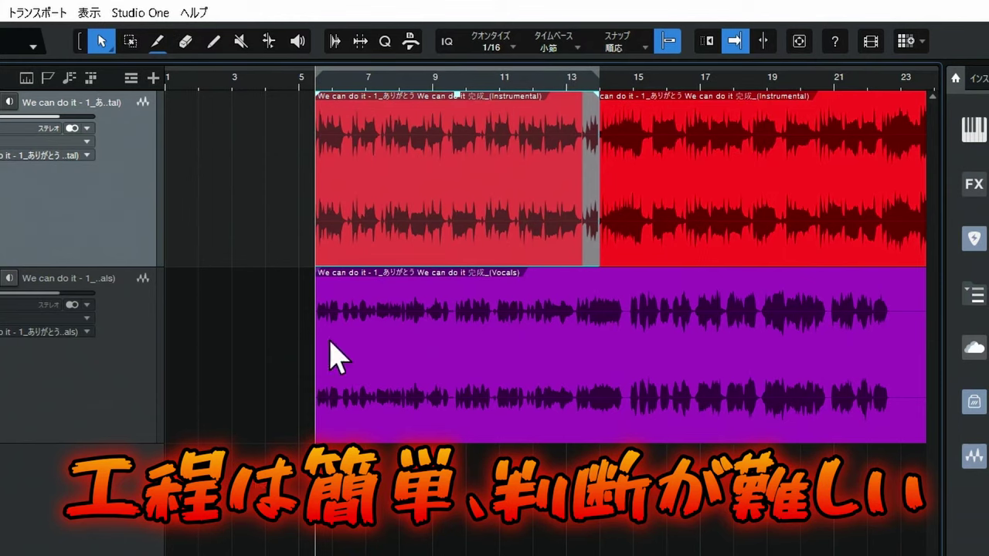
drag(289, 75, 269, 82)
key(space)
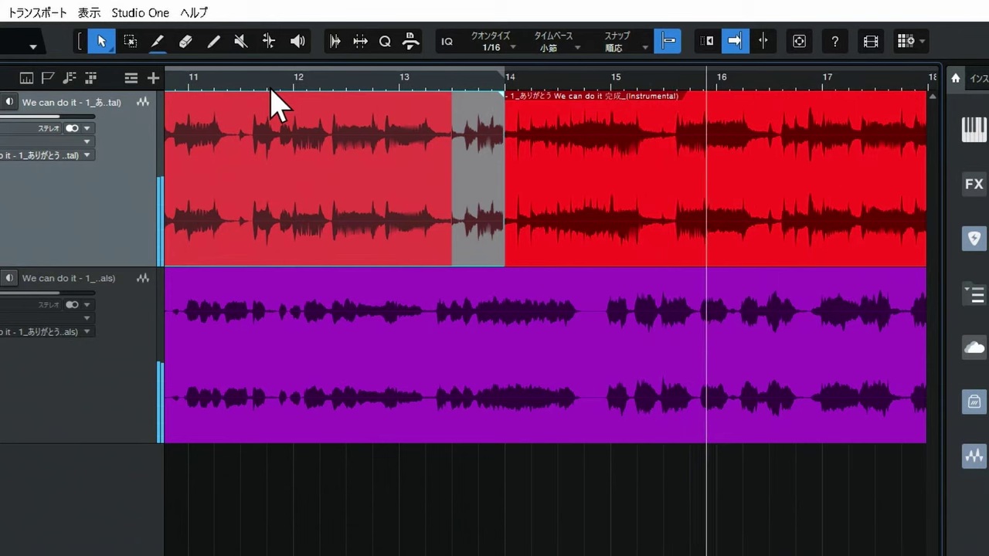
click(334, 82)
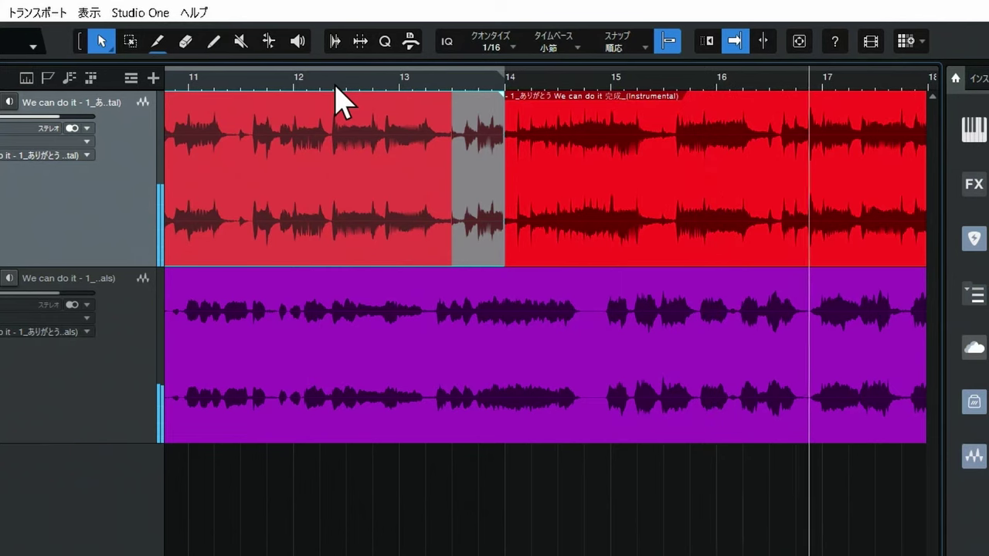
Try extending the pasted instrumental event to bar 15, audition the join, and return its end to bar 14.
drag(500, 183, 611, 182)
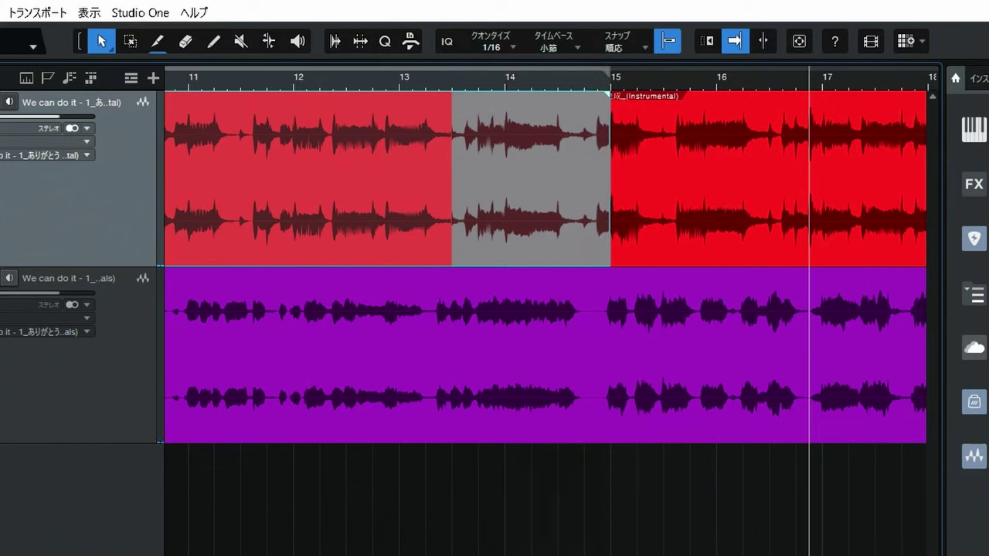
click(380, 83)
key(space)
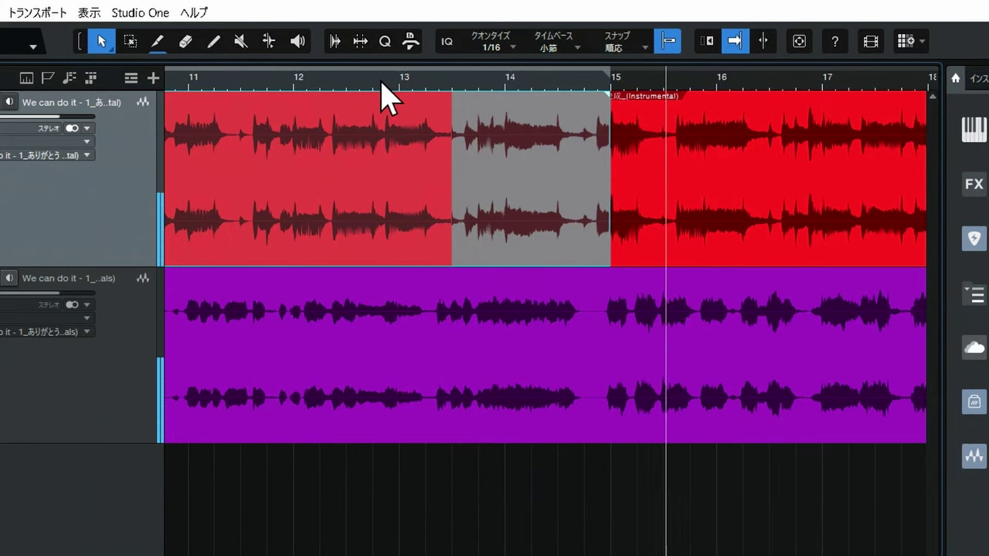
drag(609, 209, 504, 212)
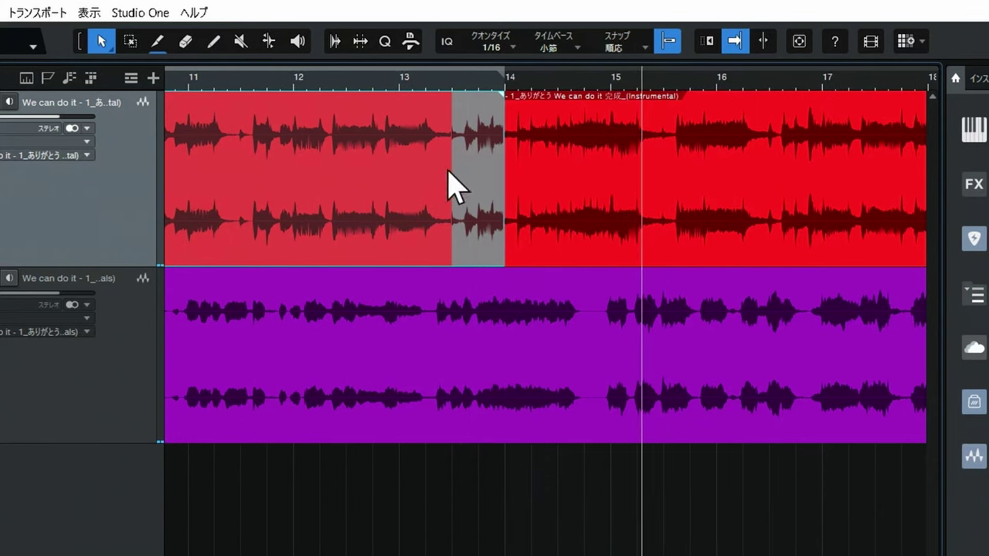
Audition the instrumental join at bar 14 again, starting playback around the middle of bar 12.
click(340, 84)
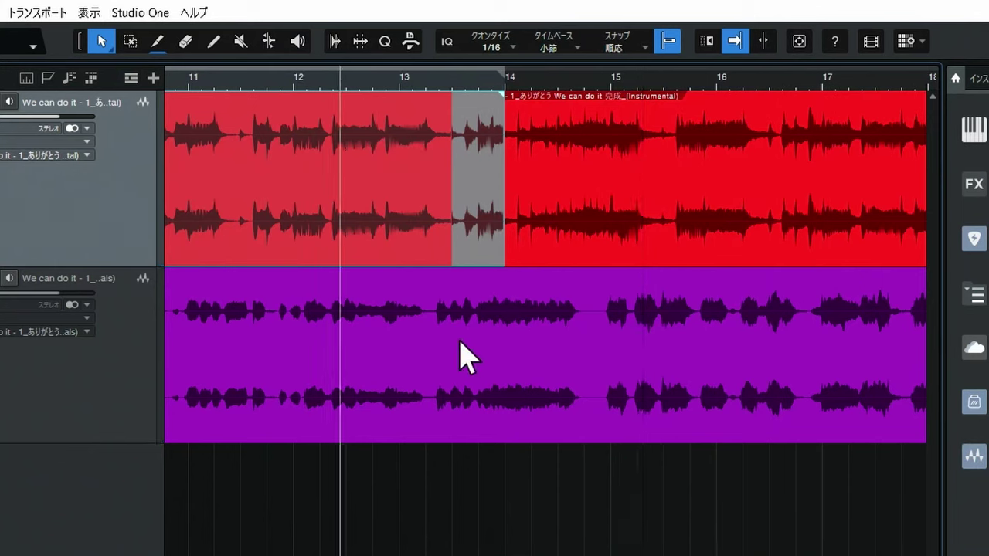
key(space)
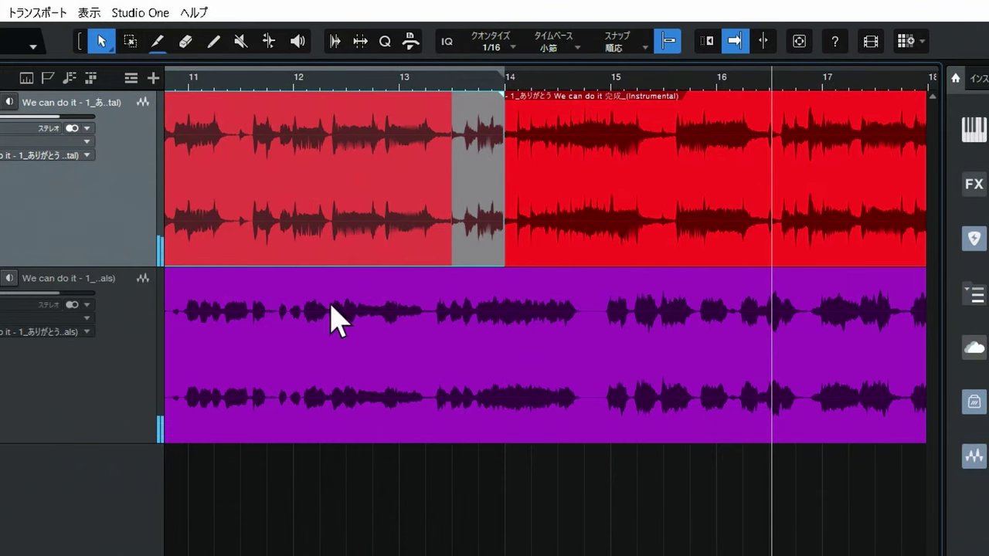
drag(374, 77, 357, 232)
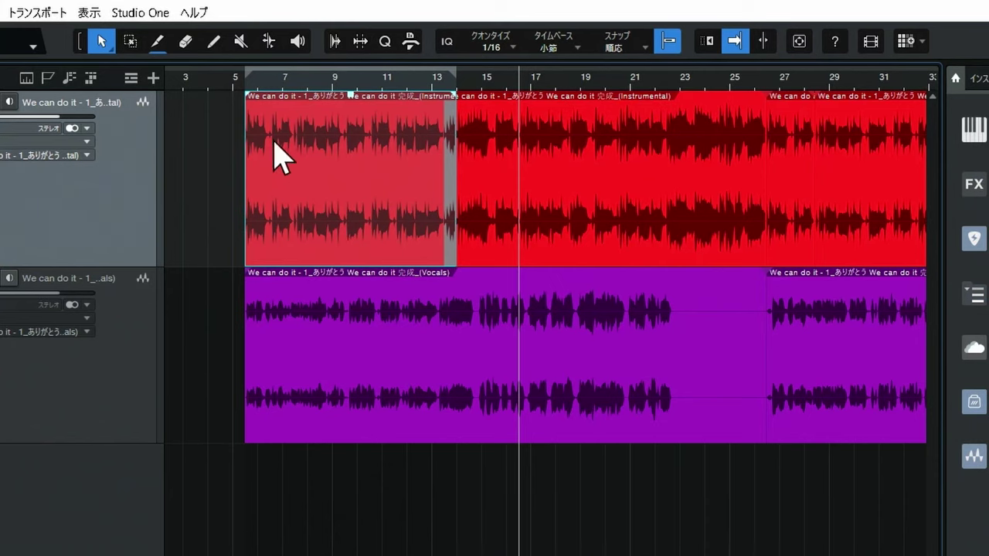
Try extending the start of the pasted instrumental event back to bar 5 and audition the intro from bar 4.
scroll(234, 146, up, 5)
scroll(234, 146, up, 3)
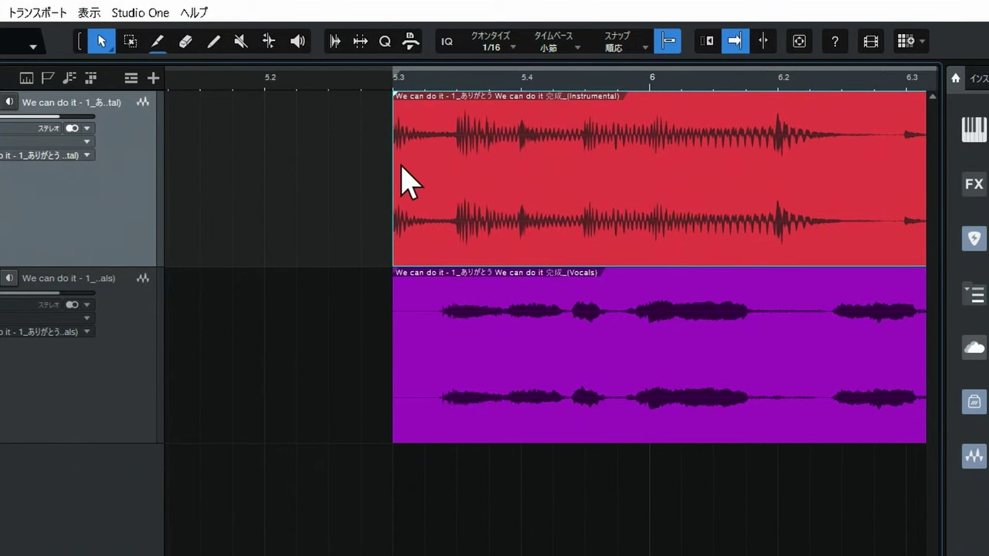
drag(394, 184, 279, 194)
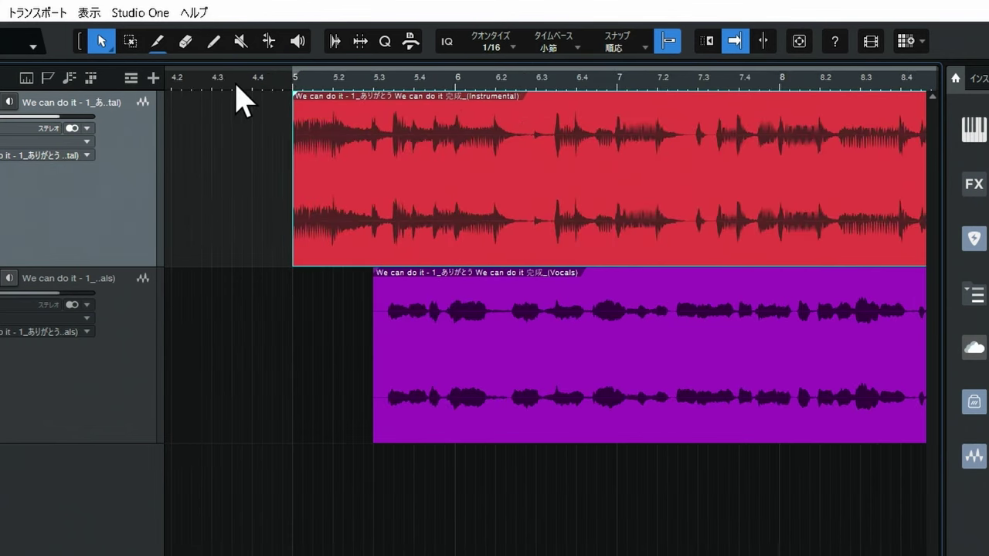
click(236, 86)
key(space)
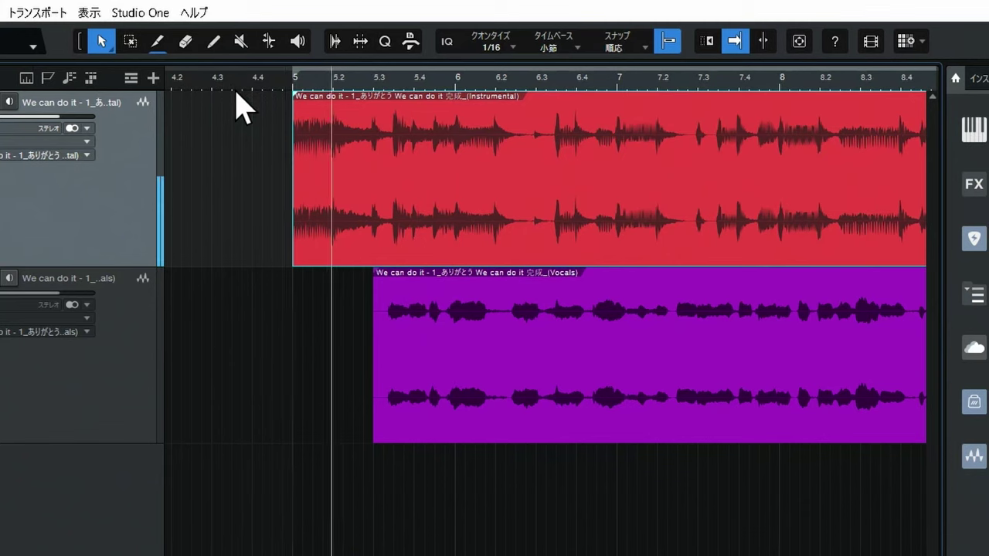
key(space)
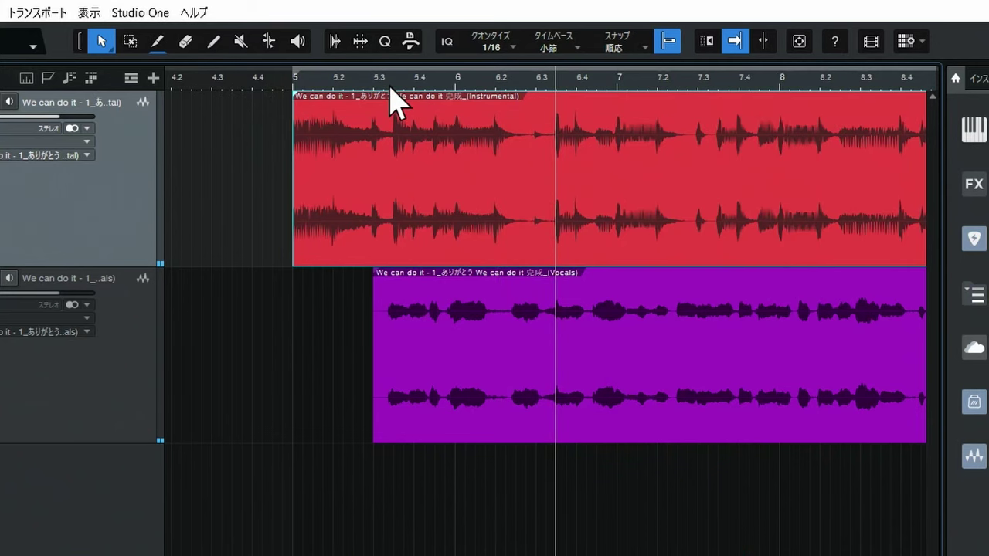
Trim the start of the pasted instrumental event to bar 6.
scroll(383, 106, up, 2)
scroll(382, 108, down, 2)
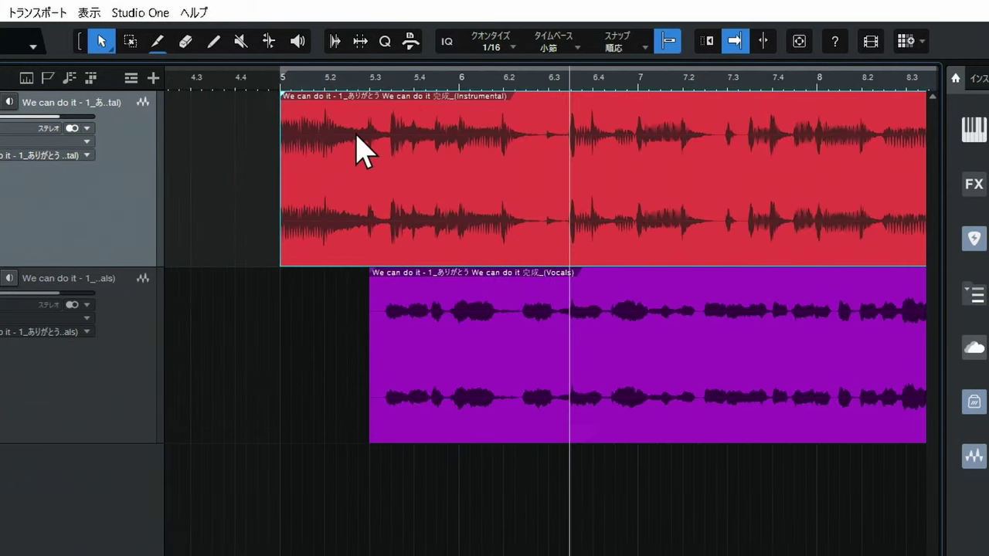
drag(281, 170, 459, 170)
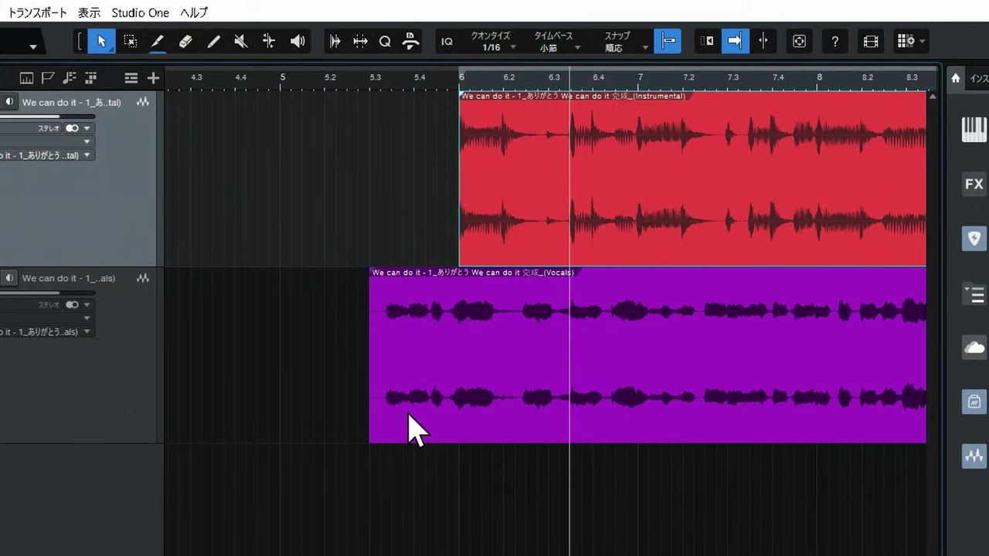
Find BM-KANDY among the UJAM instruments and load it on a new track below the vocals.
click(981, 78)
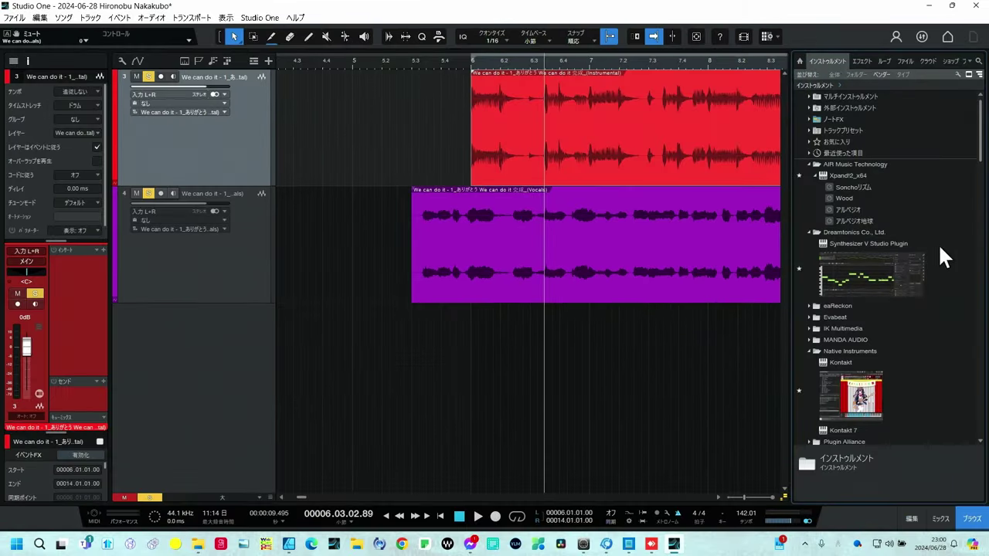
drag(982, 152, 981, 336)
click(842, 159)
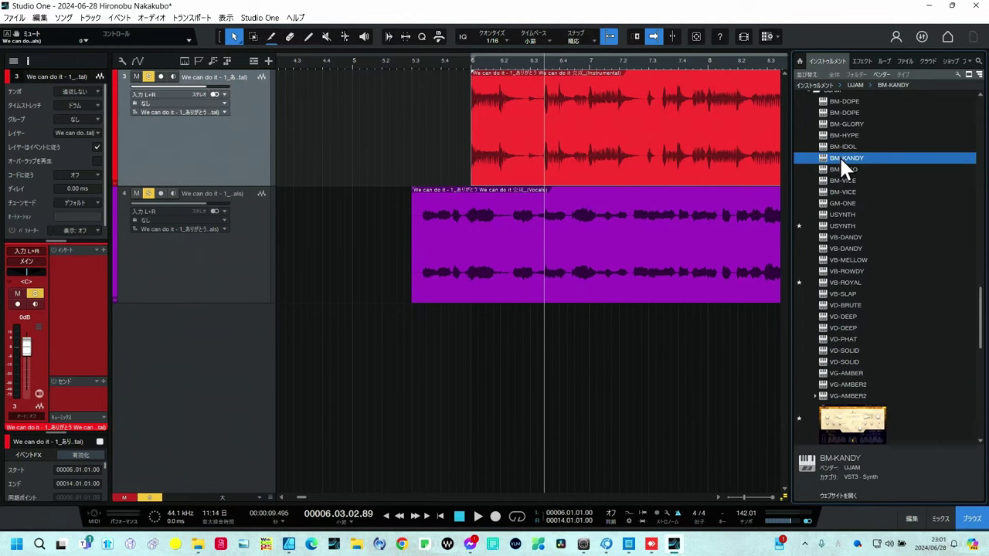
drag(839, 155, 219, 384)
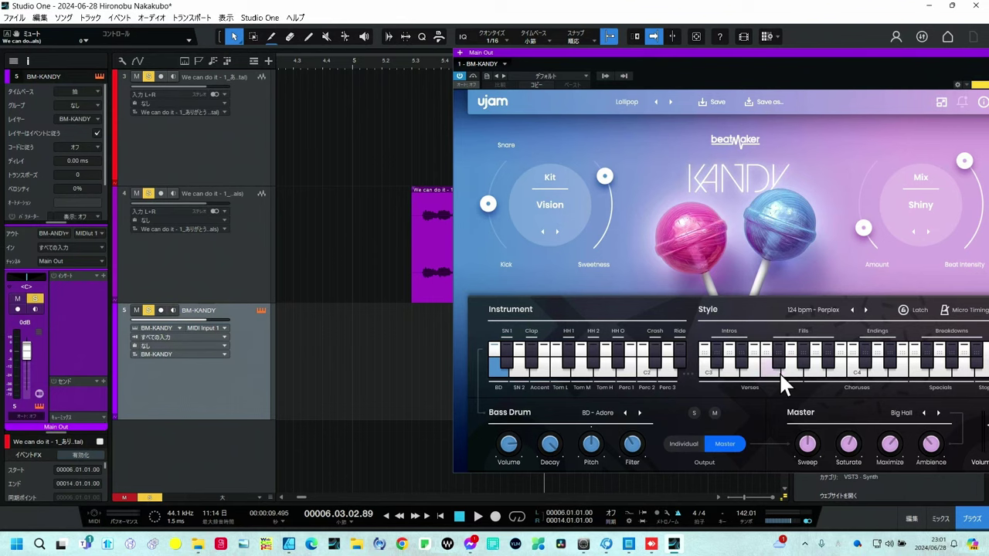
Preview a verse pattern of the 124 bpm - Perplex style in BM-KANDY and place it on its track at bar 5.
click(771, 371)
click(770, 370)
click(773, 373)
drag(770, 360, 374, 361)
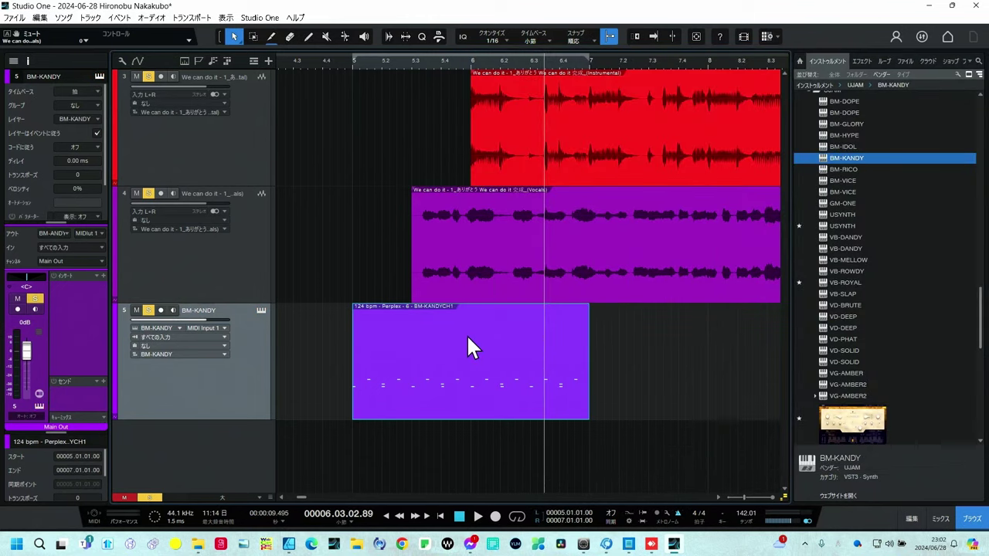
Try the BM-KANDY pattern one bar earlier at bar 4 and audition the intro from there.
drag(378, 57, 398, 49)
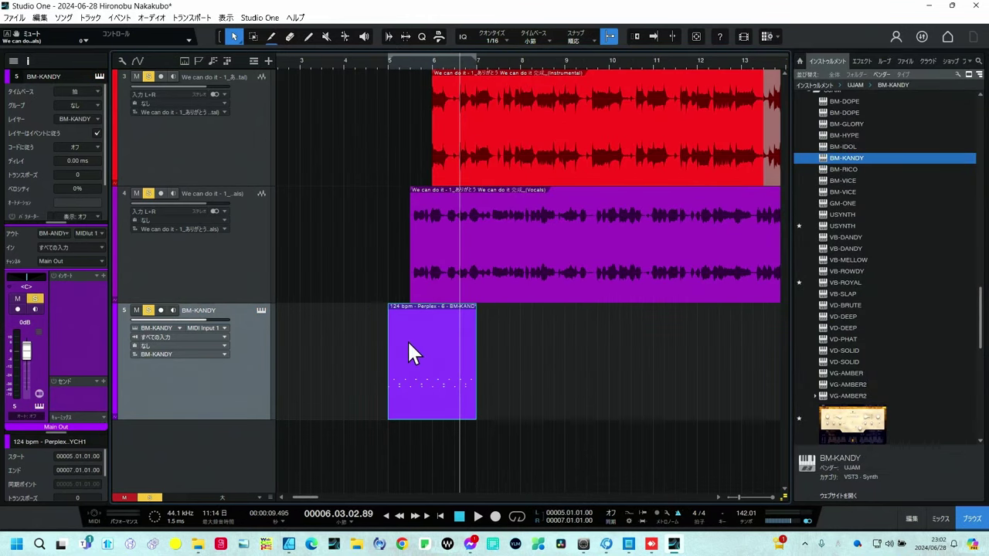
drag(409, 344, 368, 356)
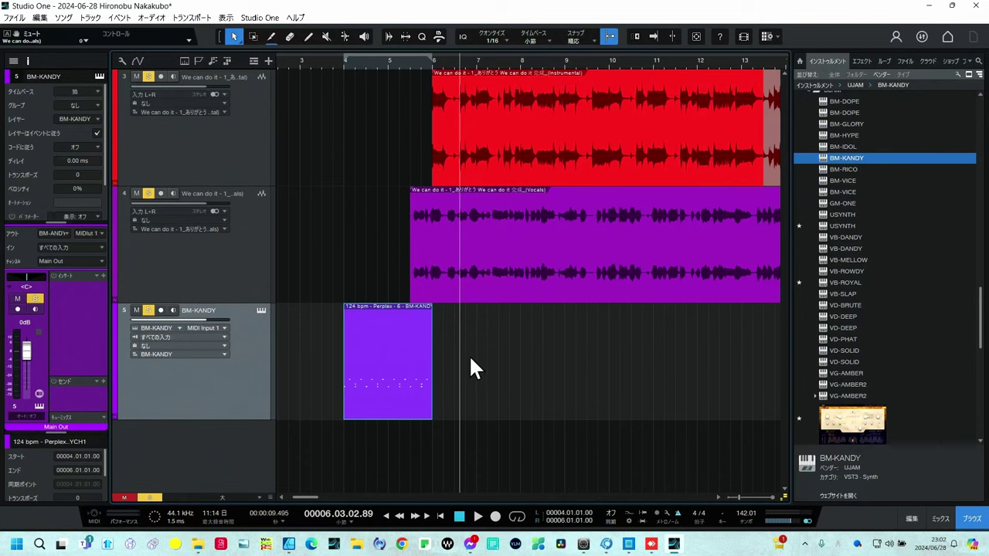
click(343, 60)
key(space)
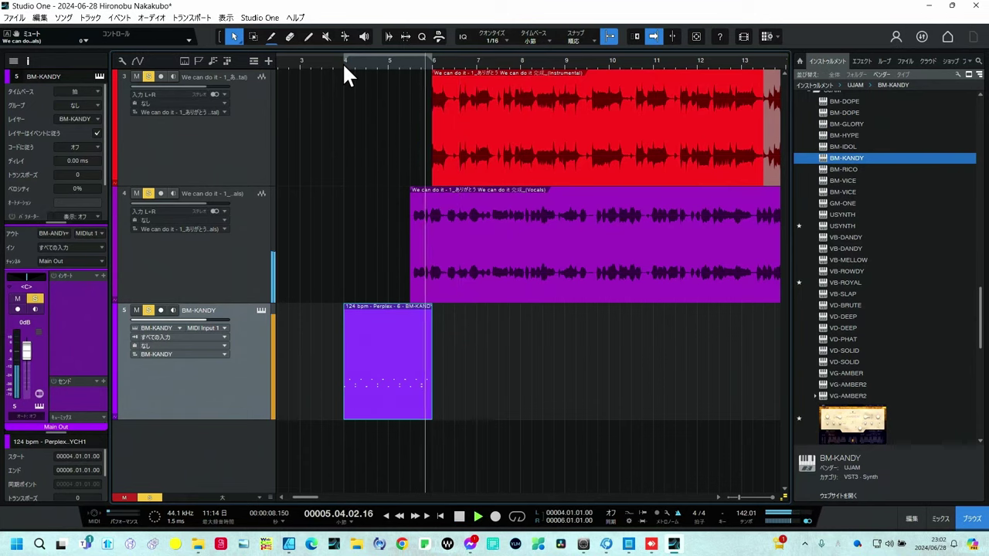
key(space)
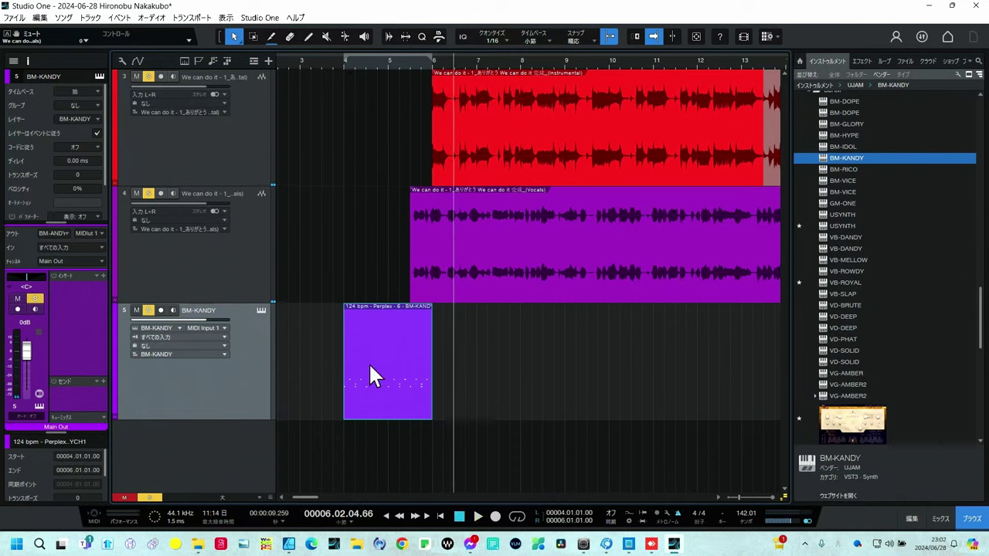
Place the BM-KANDY pattern at bar 5, set its end to bar 6, and audition it.
drag(373, 356, 420, 357)
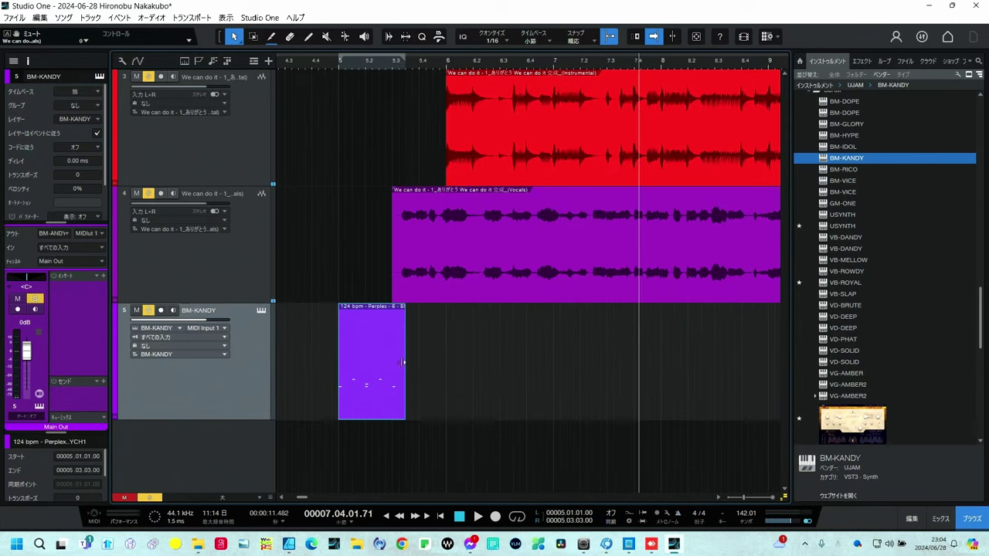
drag(404, 363, 438, 362)
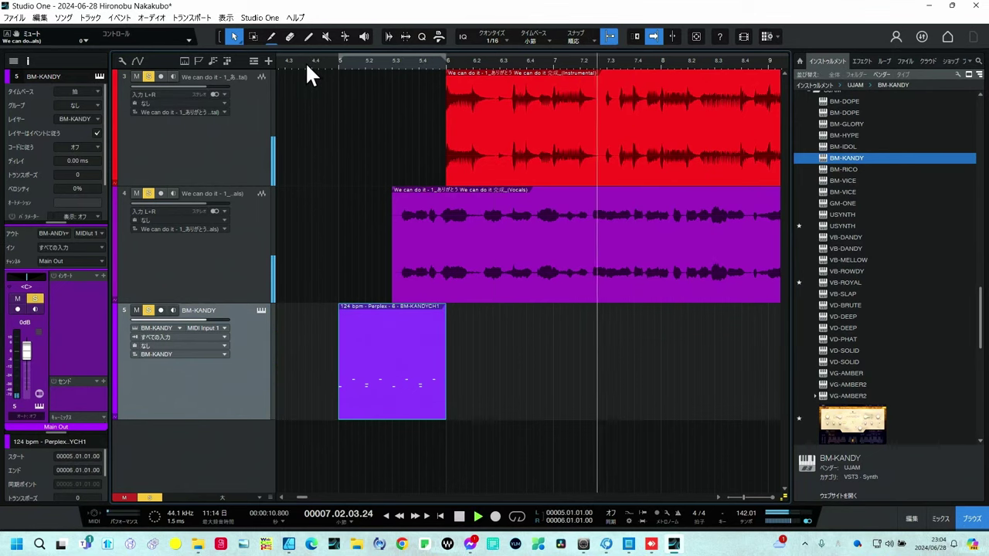
key(space)
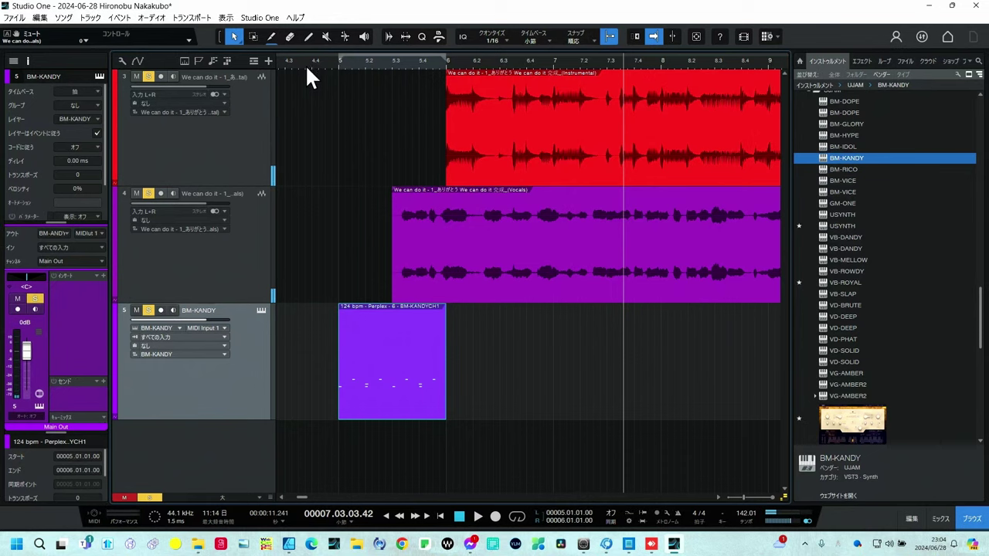
Play the arrangement from just before bar 5 through the second vocal section to check the beat intro and joins.
click(305, 64)
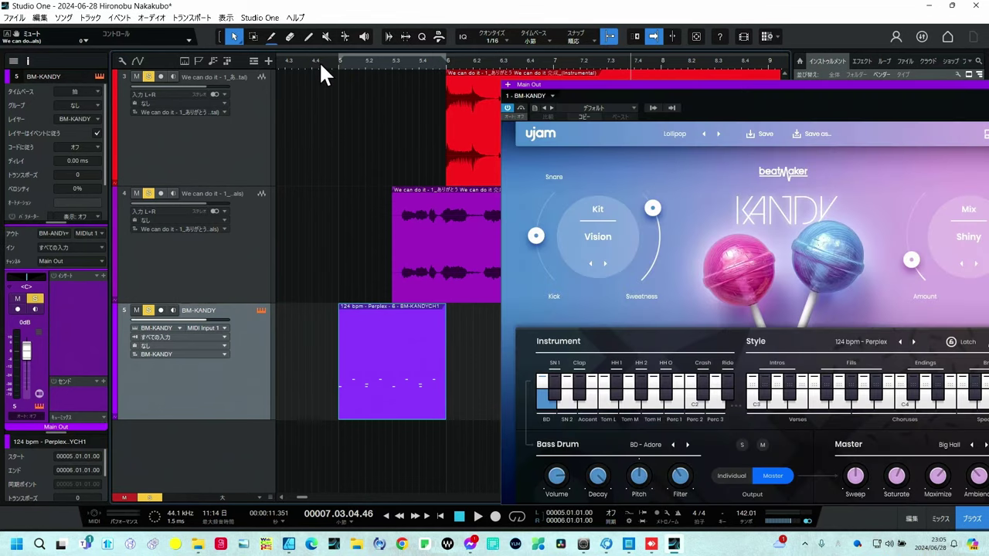
click(319, 63)
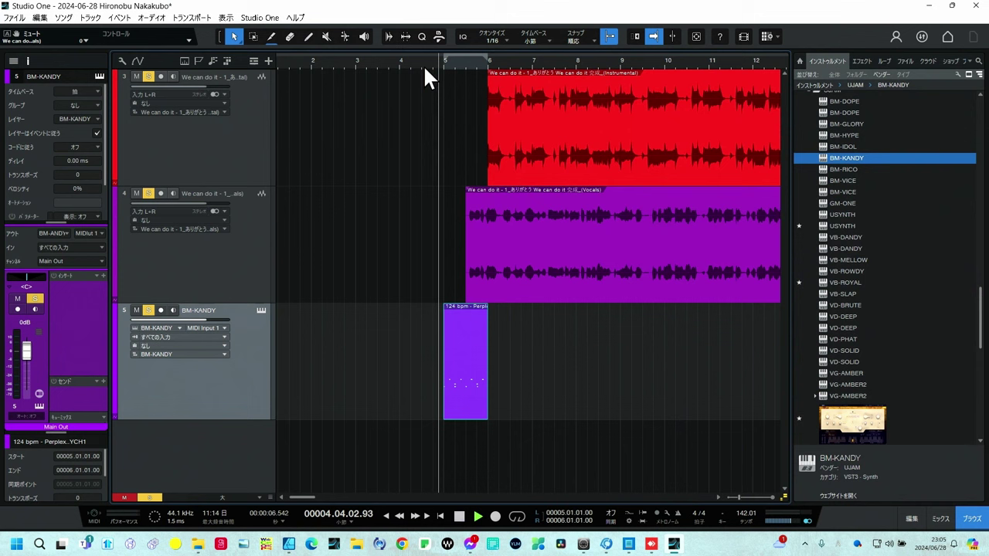
key(space)
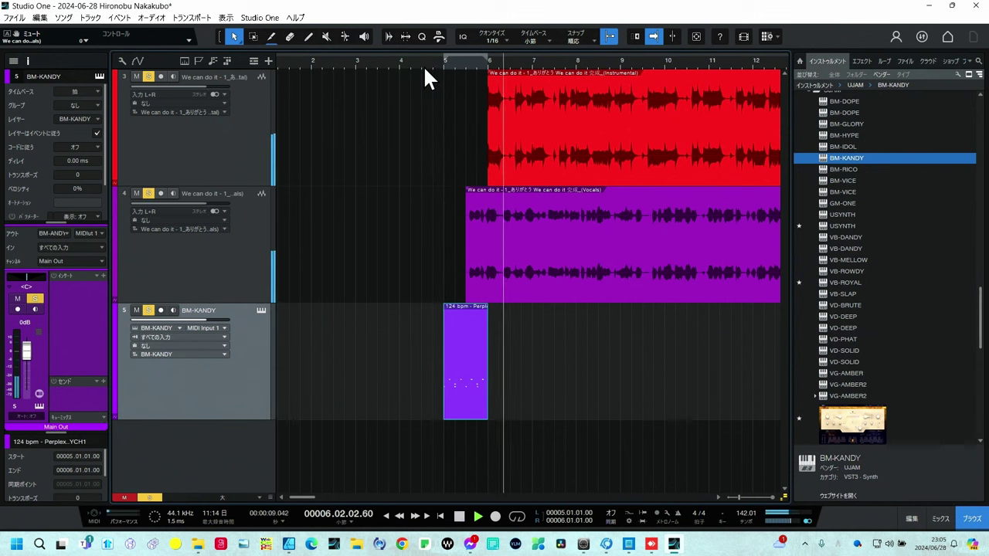
scroll(685, 104, down, 4)
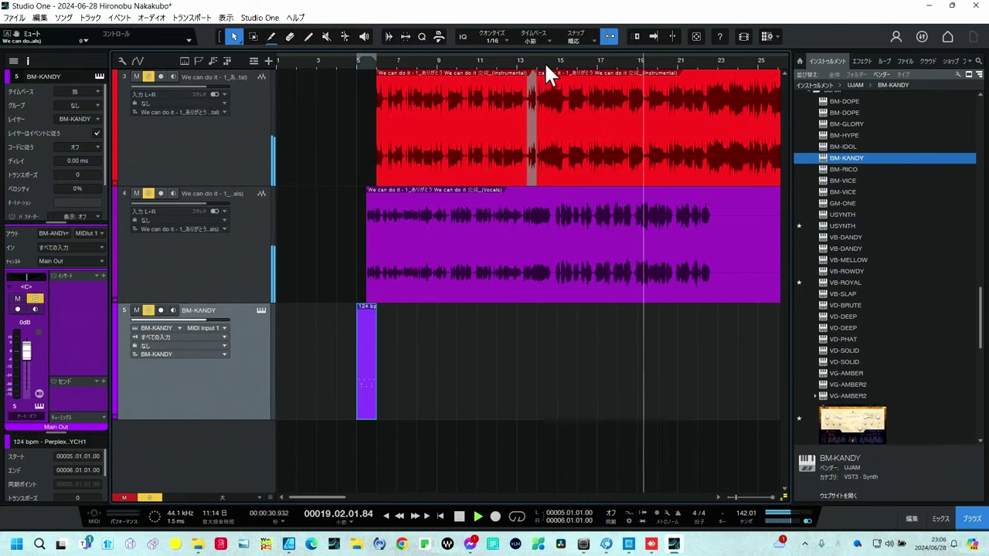
drag(542, 64, 522, 62)
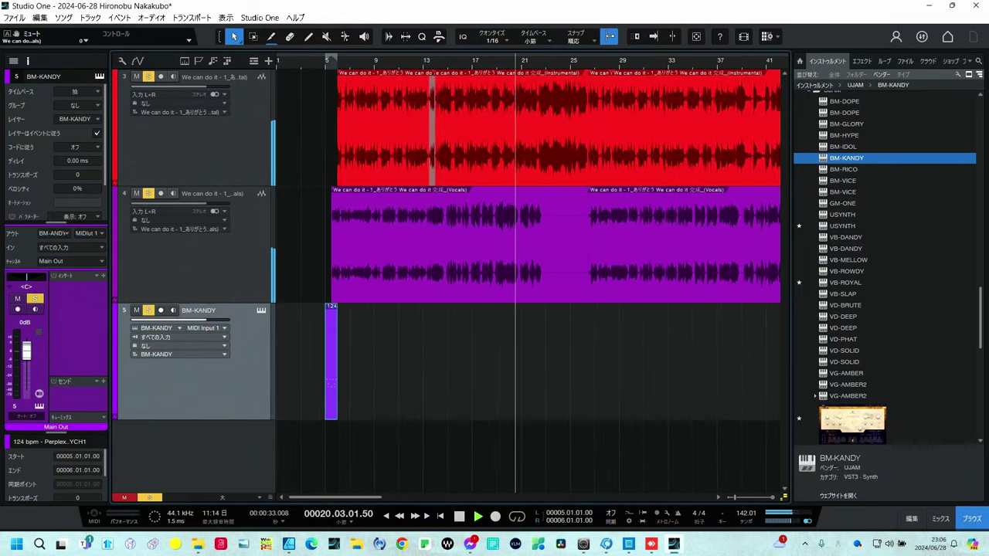
mouse_move(669, 544)
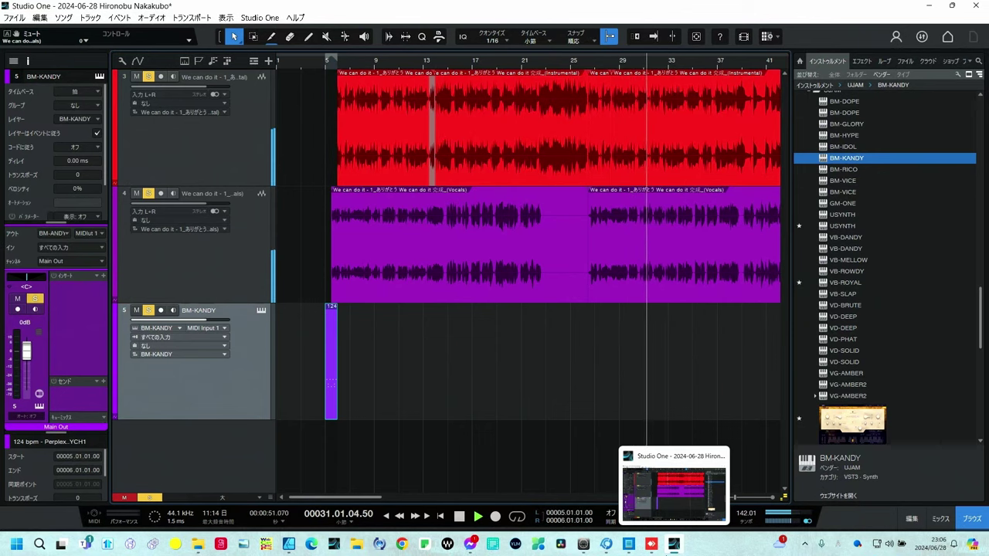
click(460, 517)
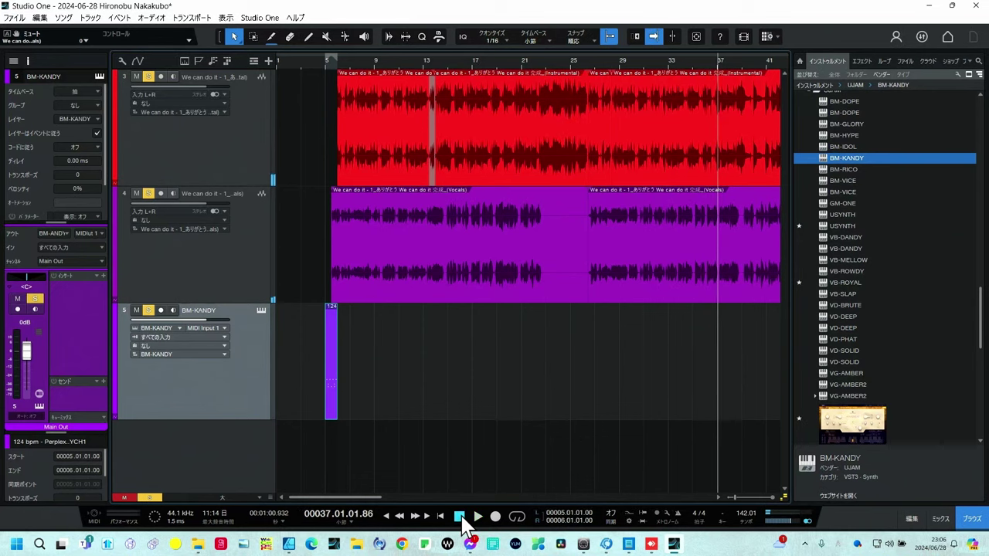
Mute the BM-KANDY track.
click(462, 521)
click(136, 310)
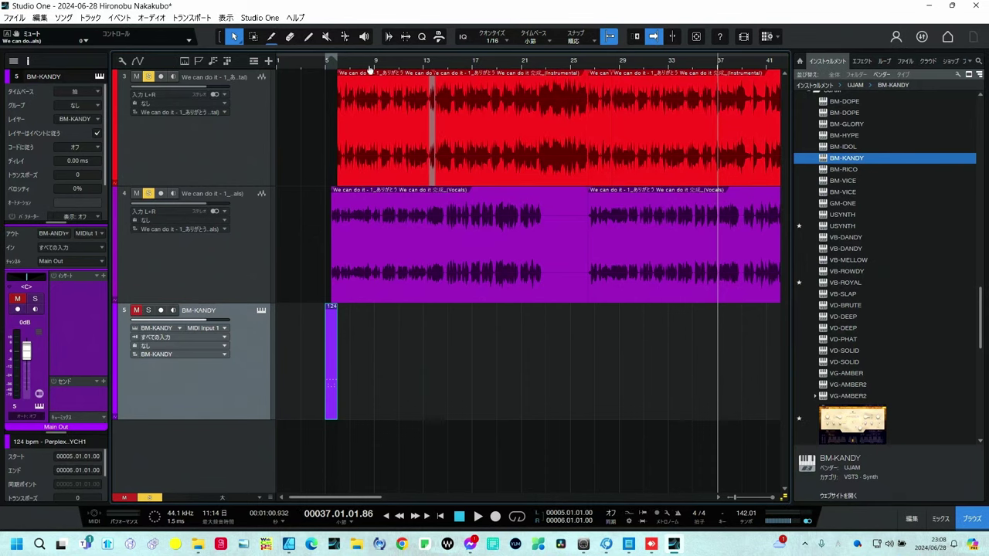
Play the instrumental from bar 6 past the bar 14 join to choose a lead-in section, and place the playhead at bar 12.
click(400, 137)
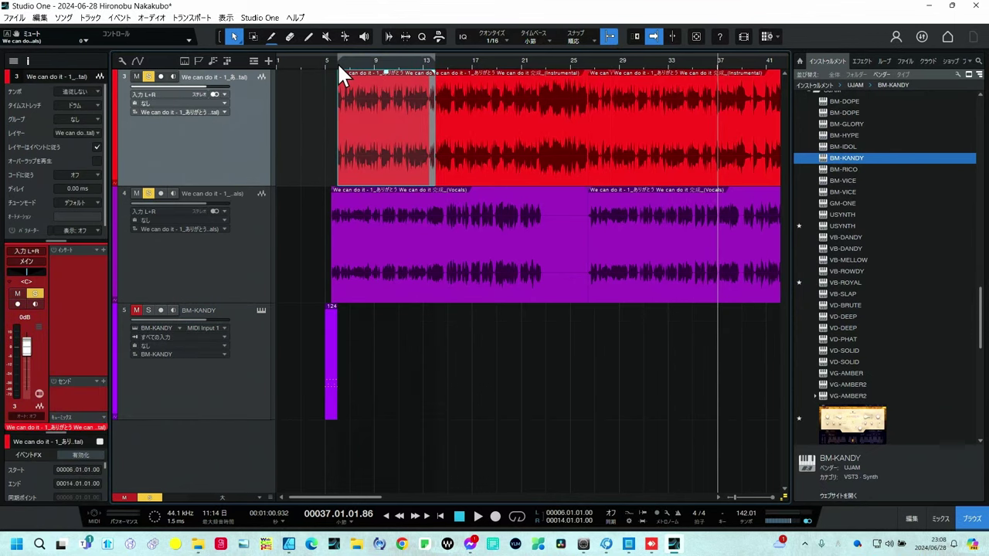
click(338, 63)
key(space)
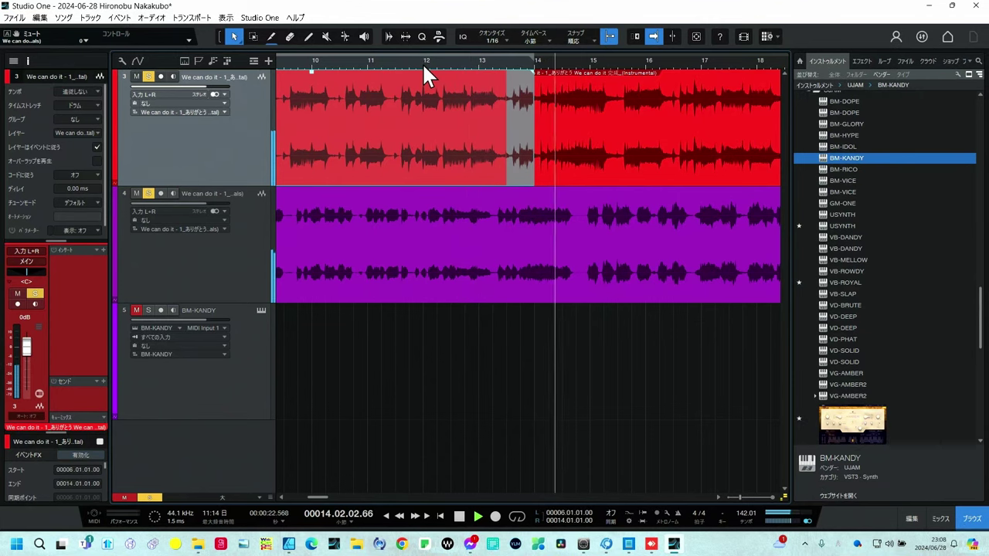
key(space)
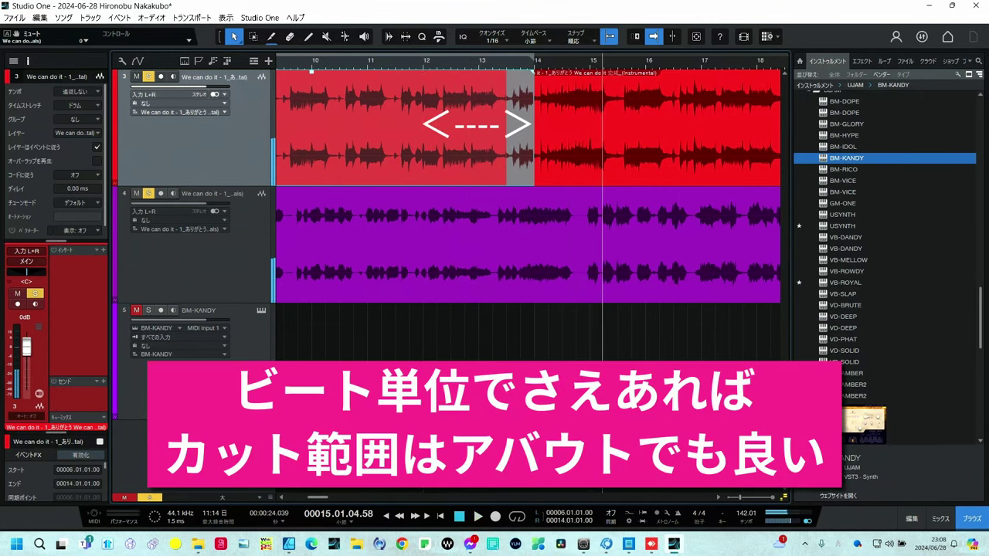
click(423, 69)
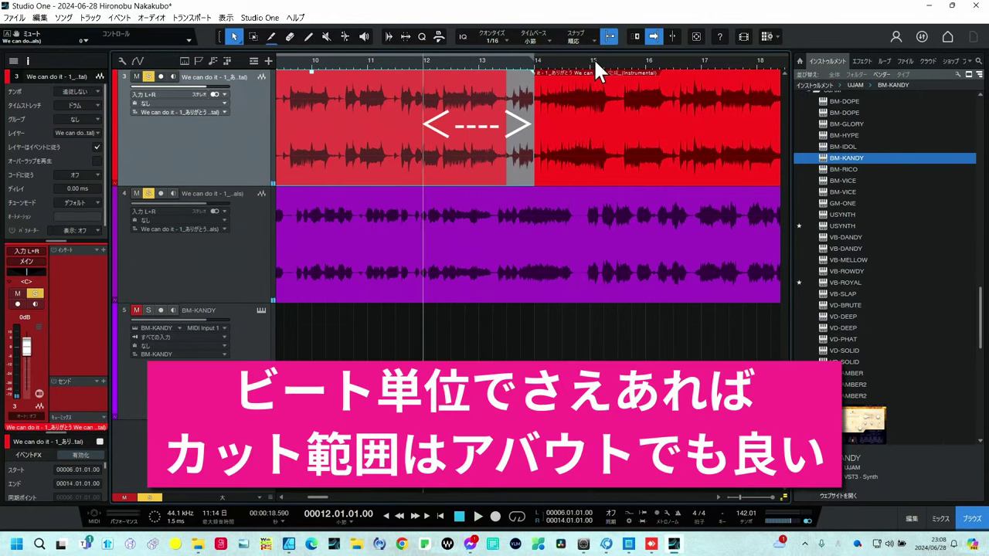
Merge the instrumental events from bar 6 into one event and split it at bar 12 and at bar 15 beat 3.
click(560, 127)
key(g)
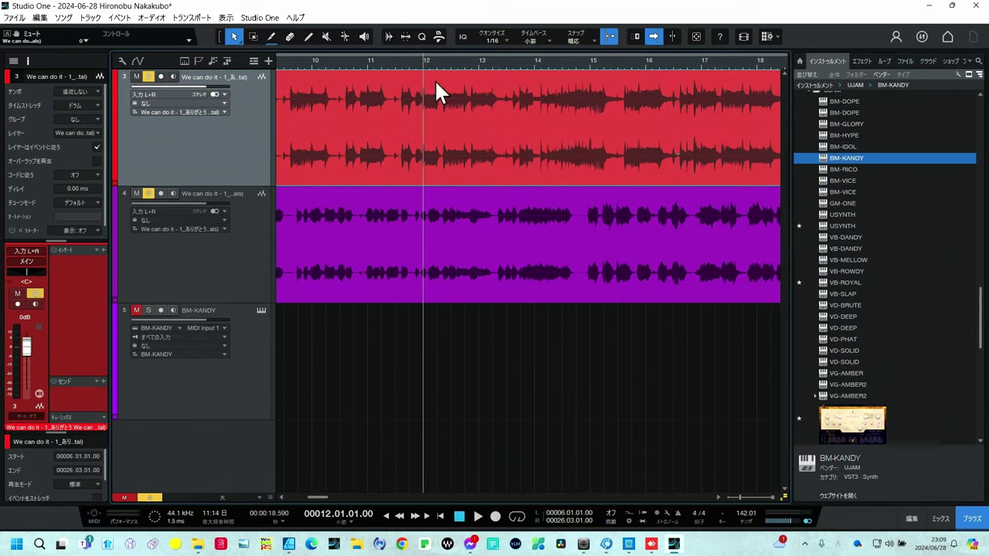
click(269, 38)
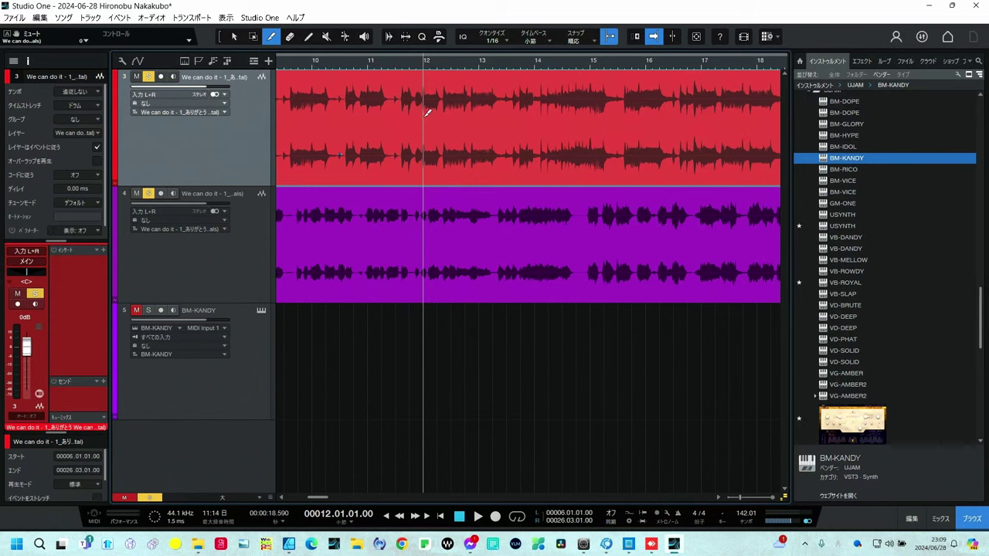
click(427, 113)
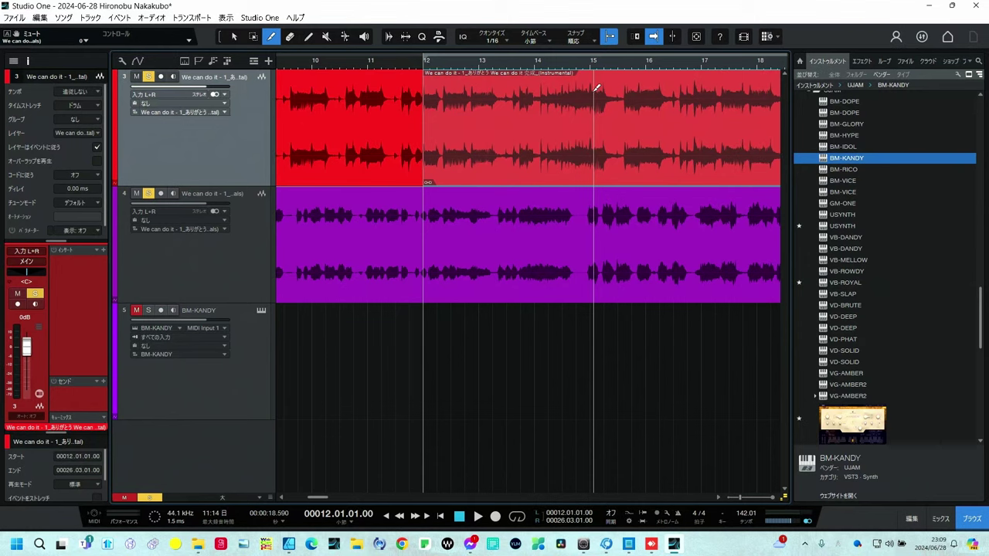
click(618, 90)
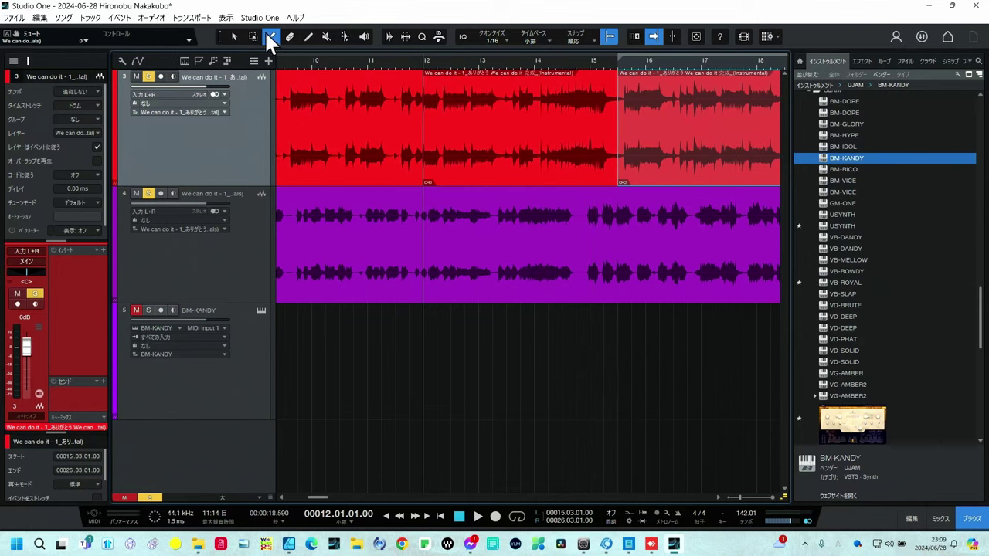
Copy the instrumental section from bar 12 to bar 15 beat 3 and paste it ahead of the intro, ending at bar 6.
click(234, 37)
click(501, 130)
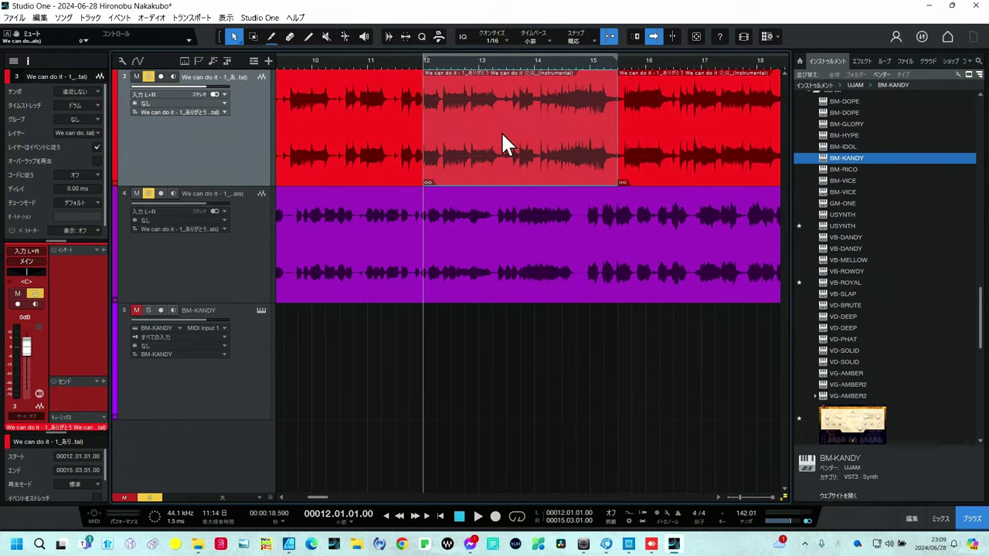
right_click(502, 131)
click(520, 178)
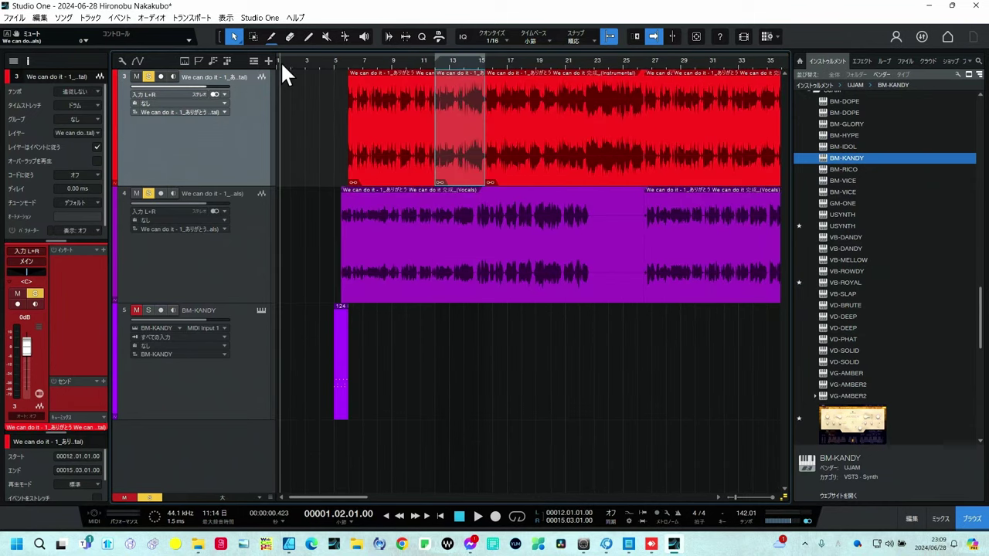
key(ctrl+v)
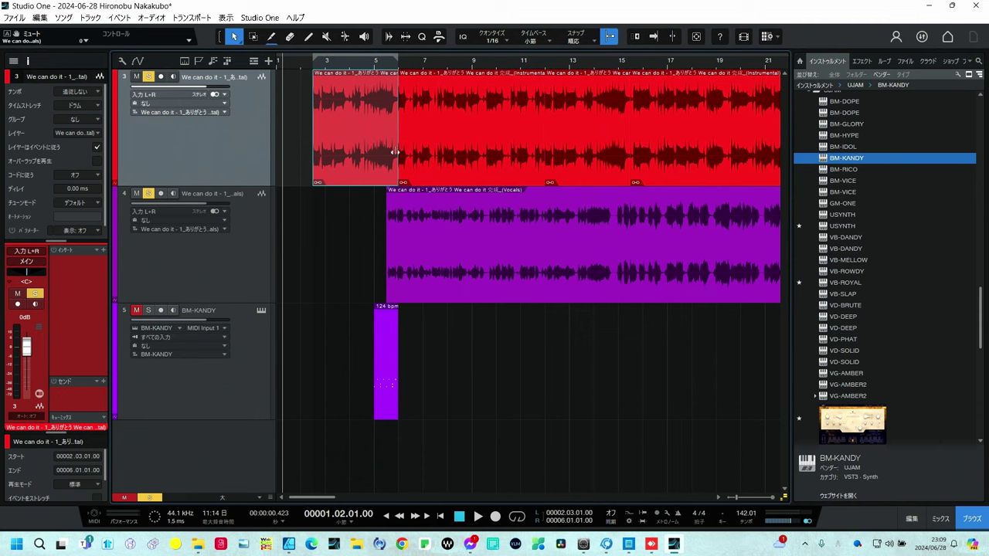
Trim the pasted instrumental section to start at bar 3 and audition the intro from just before it.
click(297, 61)
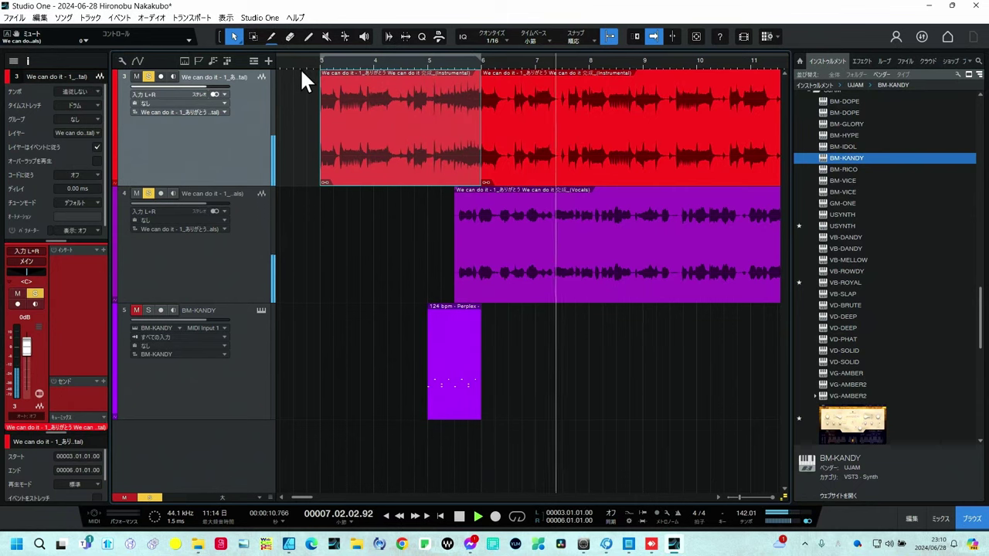
key(space)
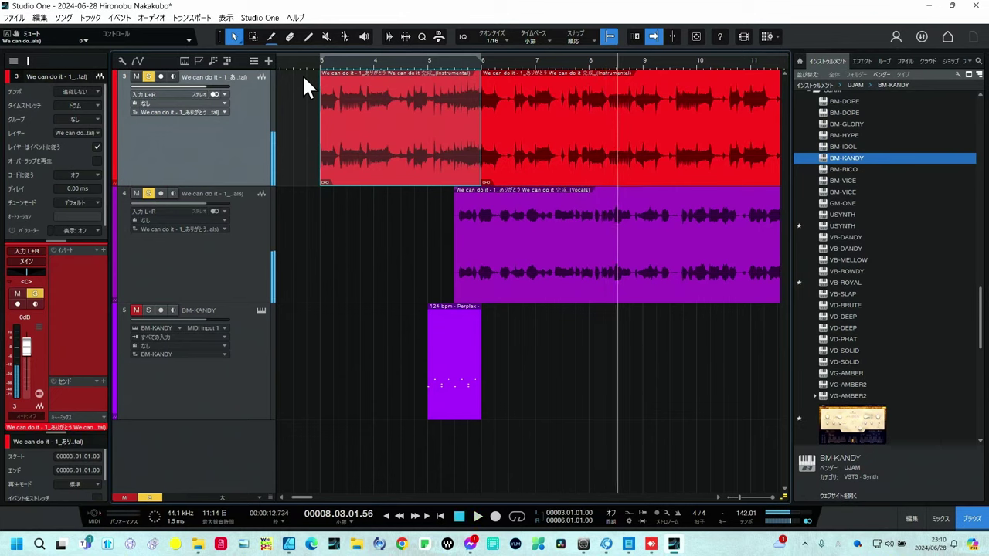